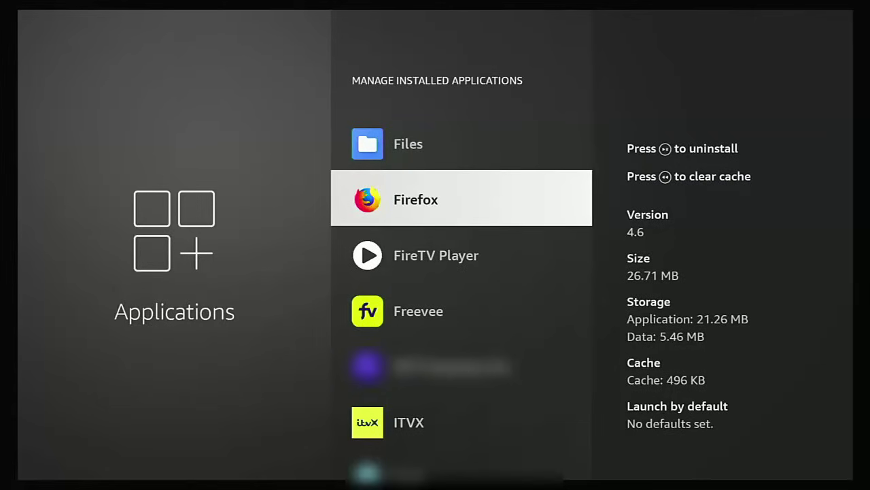
Leave the installed applications list for the home screen and open the text search in Find
{"action": "key", "text": "Home"}
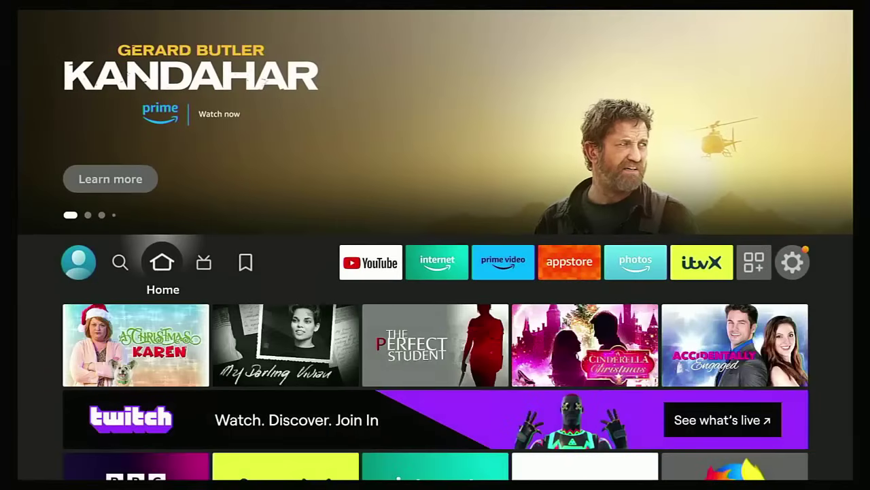
{"action": "key", "text": "Left"}
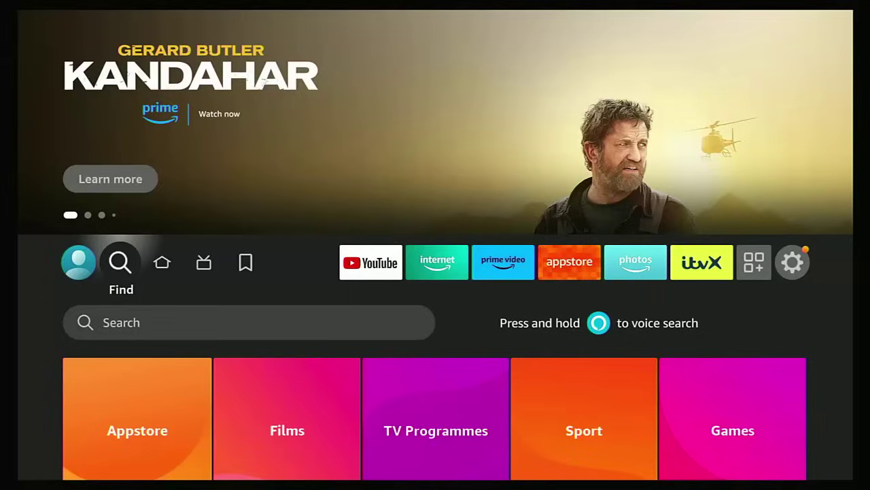
{"action": "key", "text": "Down"}
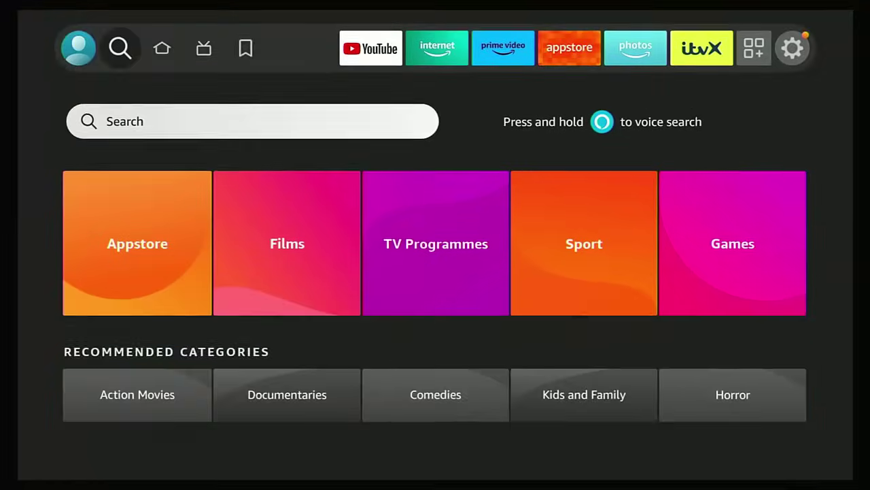
{"action": "key", "text": "Return"}
Enter "Do" as the search text and choose the Downloader suggestion
{"action": "key", "text": "Right"}
{"action": "key", "text": "Right"}
{"action": "key", "text": "Right"}
{"action": "key", "text": "Return"}
{"action": "key", "text": "Down"}
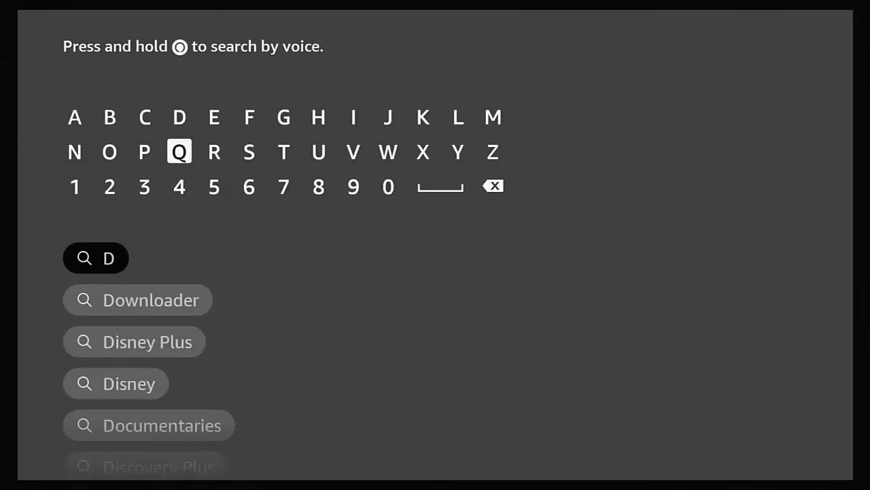
{"action": "key", "text": "Left"}
{"action": "key", "text": "Left"}
{"action": "key", "text": "Return"}
{"action": "key", "text": "Down"}
{"action": "key", "text": "Down"}
{"action": "key", "text": "Down"}
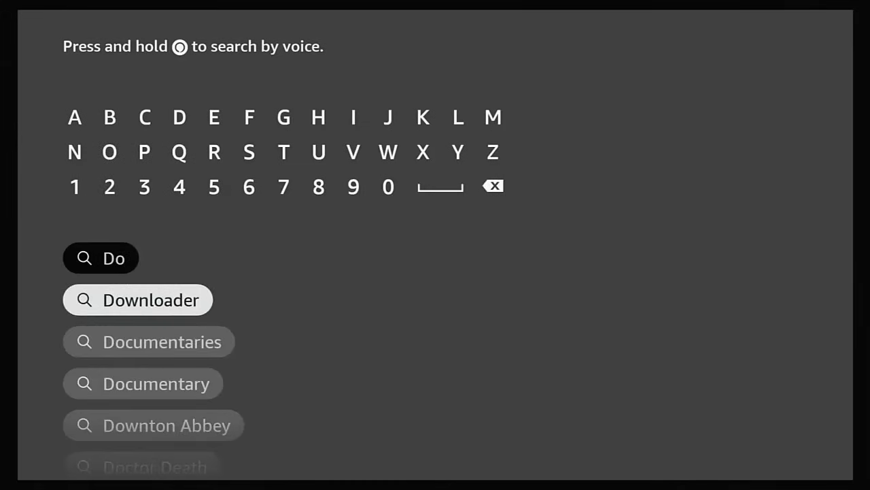
{"action": "key", "text": "Return"}
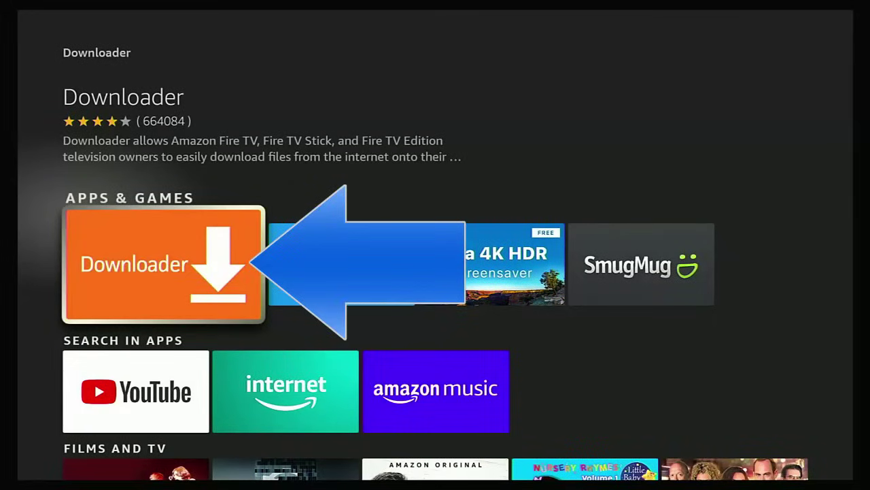
Install the Downloader app from its store page and open it
{"action": "key", "text": "Return"}
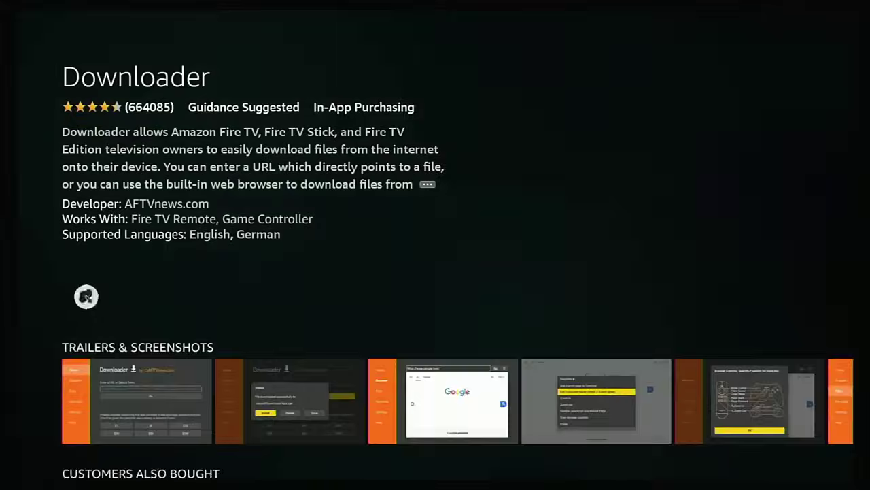
{"action": "key", "text": "Return"}
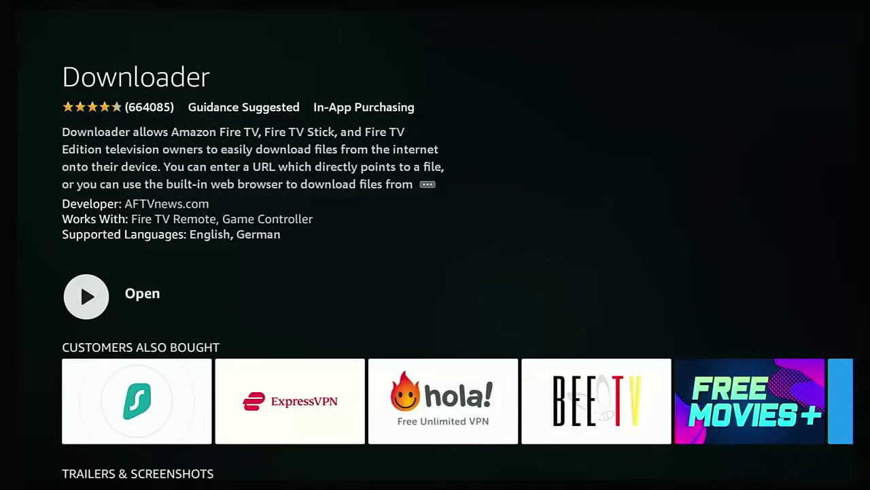
{"action": "key", "text": "Return"}
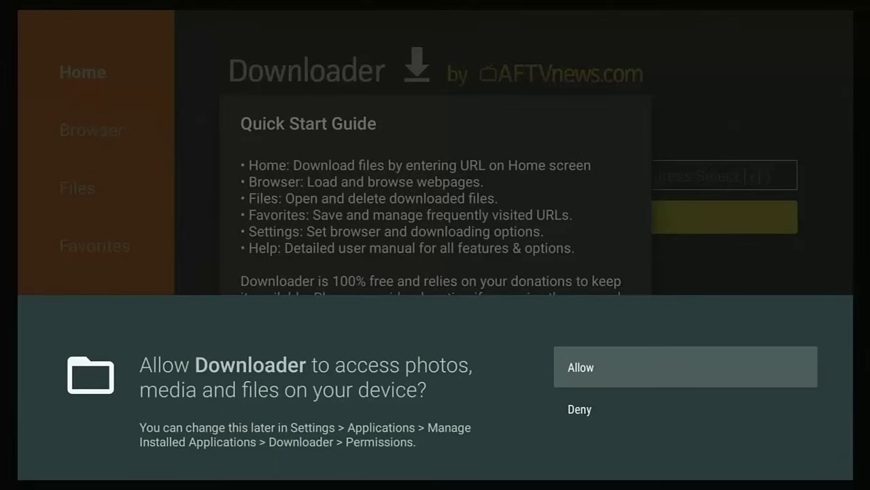
Allow Downloader to access photos, media and files, dismiss its Quick Start Guide, and exit the app
{"action": "key", "text": "Return"}
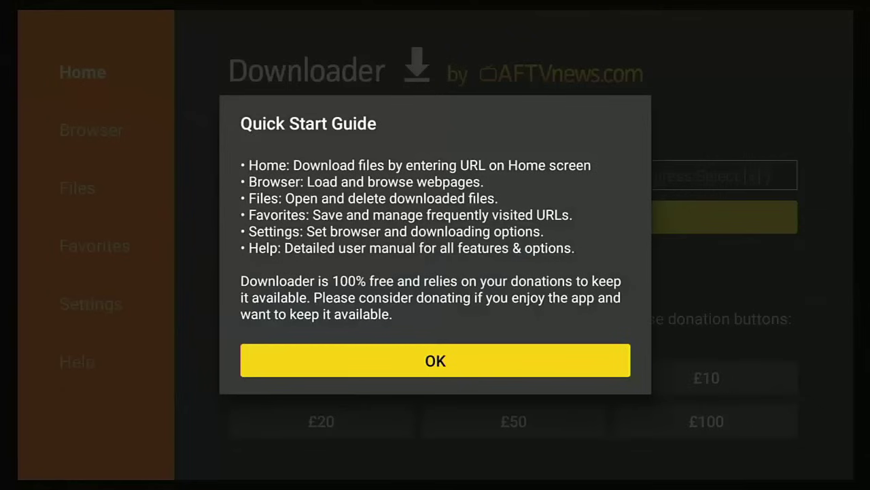
{"action": "key", "text": "Return"}
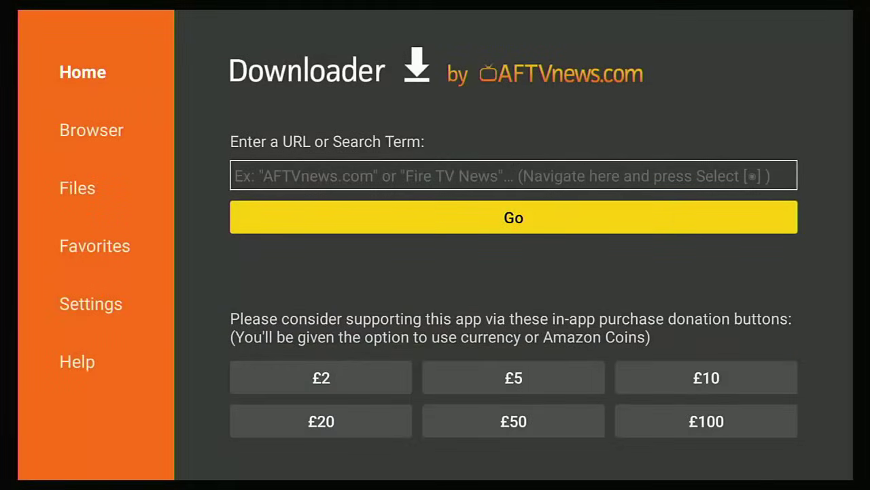
{"action": "key", "text": "Escape"}
{"action": "key", "text": "Escape"}
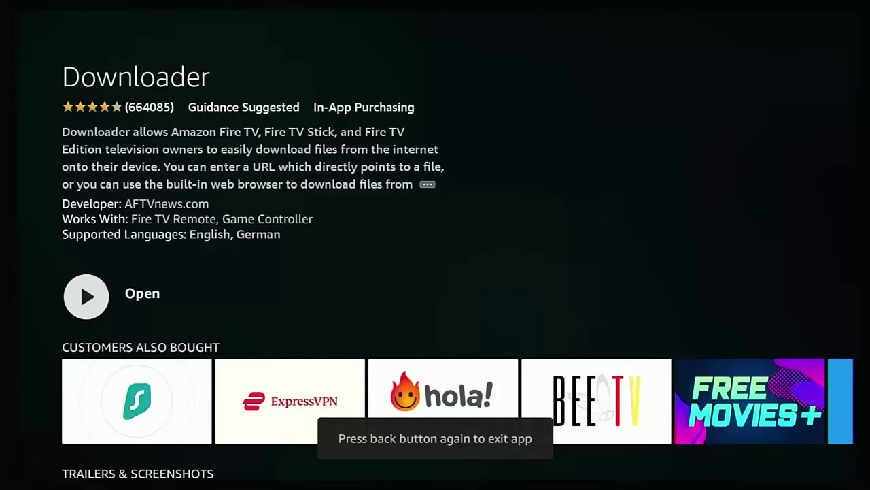
Return to the home screen and open the My Fire TV settings
{"action": "key", "text": "Home"}
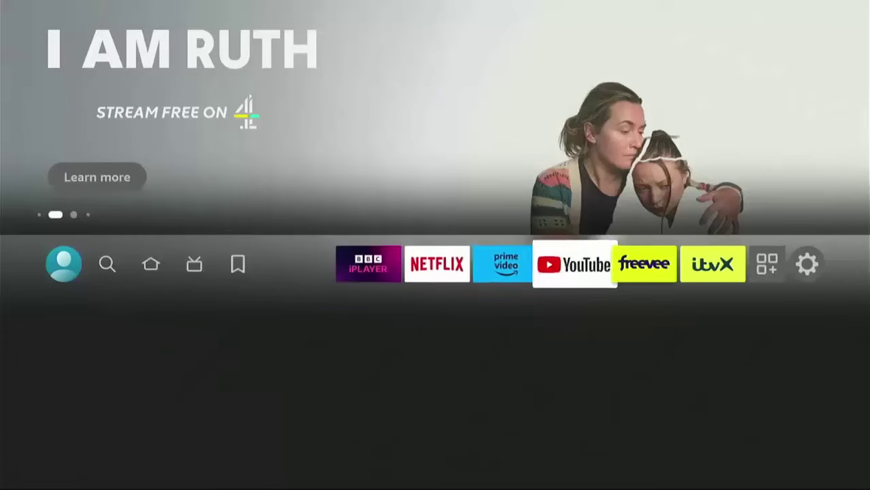
{"action": "key", "text": "Right"}
{"action": "key", "text": "Right"}
{"action": "key", "text": "Right"}
{"action": "key", "text": "Right"}
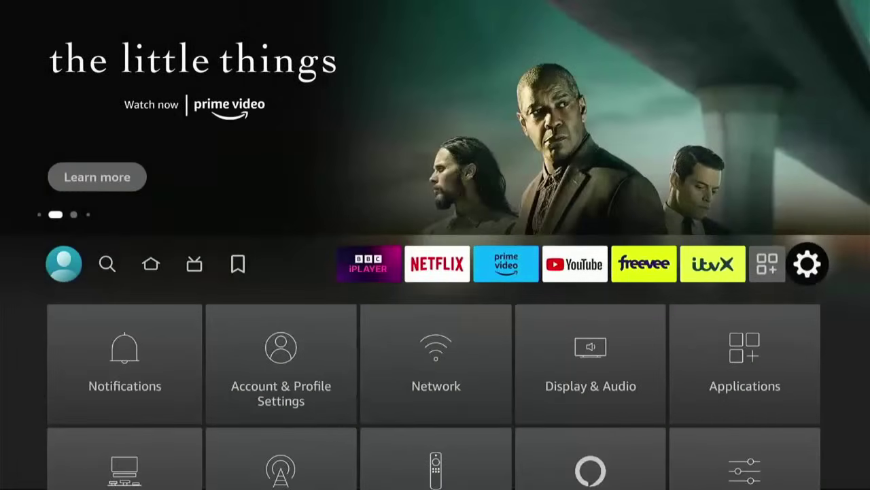
{"action": "key", "text": "Down"}
{"action": "key", "text": "Down"}
{"action": "key", "text": "Down"}
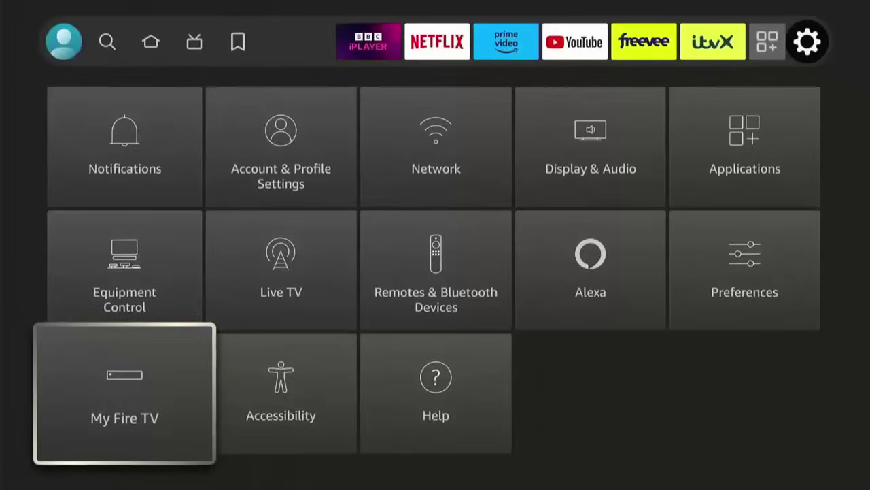
{"action": "key", "text": "Return"}
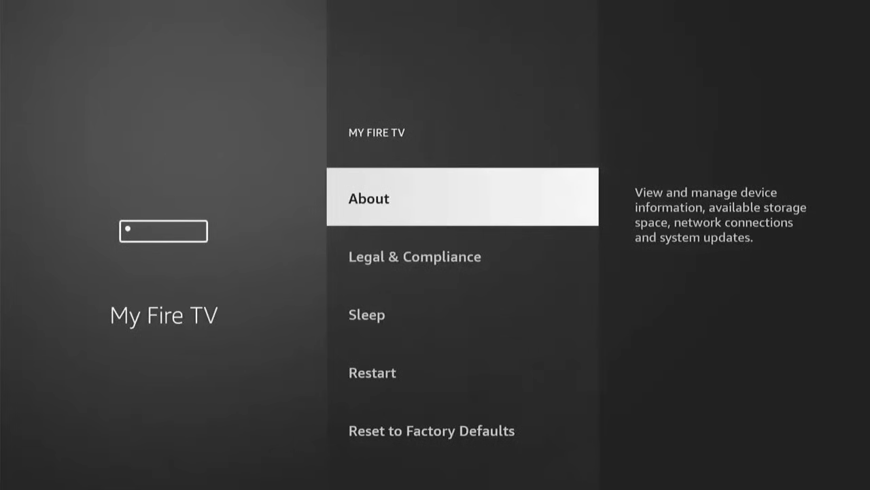
Unlock developer mode by repeatedly selecting the Fire TV Stick 4K entry in the About section
{"action": "key", "text": "Return"}
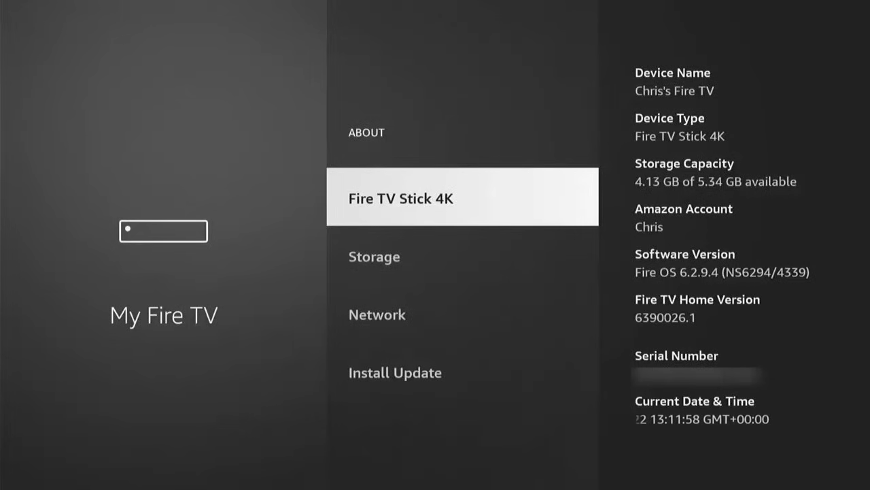
{"action": "key", "text": "Return"}
{"action": "key", "text": "Return"}
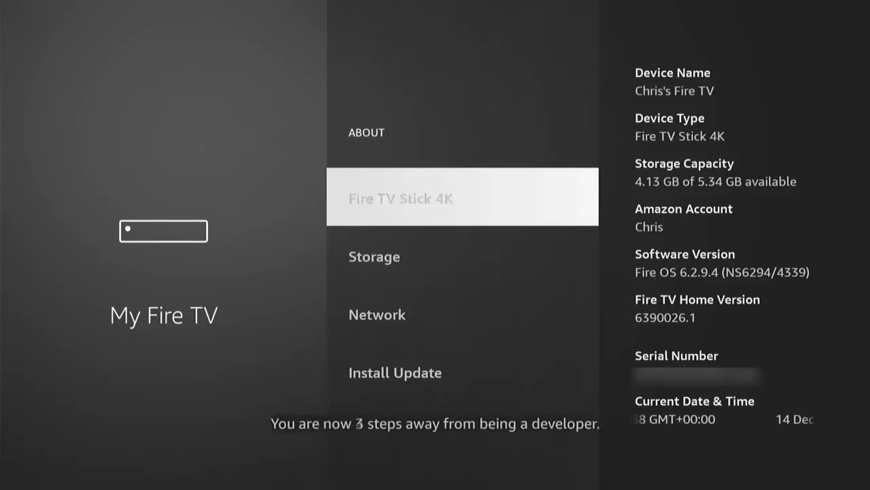
{"action": "key", "text": "Return"}
{"action": "key", "text": "Return"}
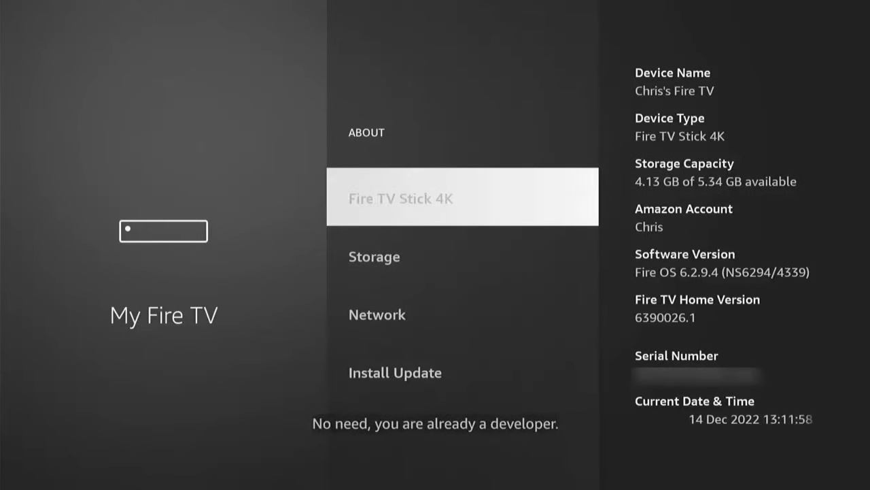
{"action": "key", "text": "Return"}
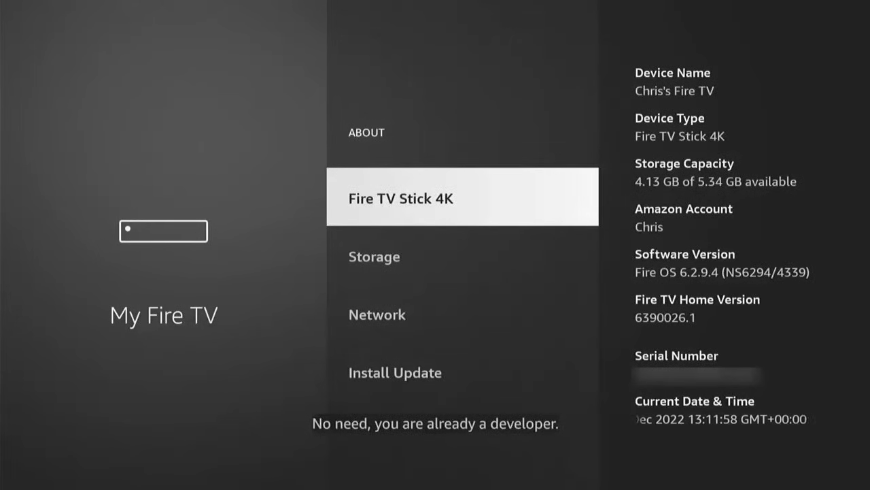
Open Developer Options in My Fire TV and turn on Apps from Unknown Sources
{"action": "key", "text": "Escape"}
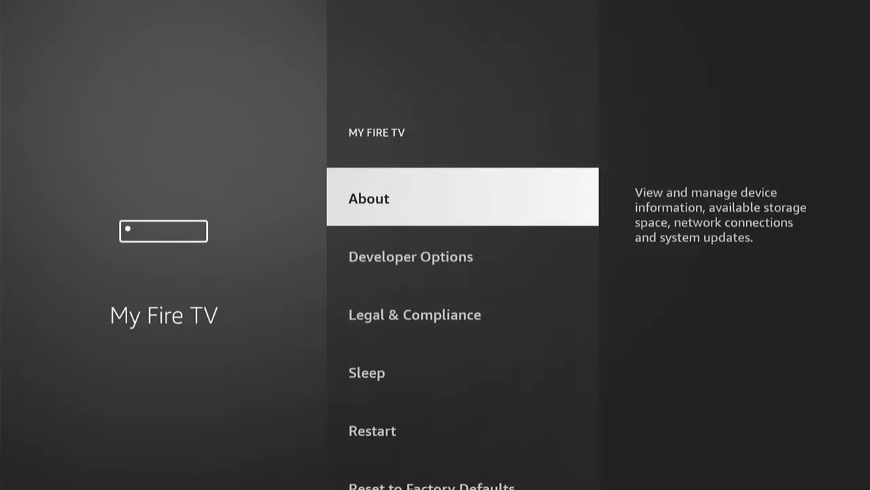
{"action": "key", "text": "Down"}
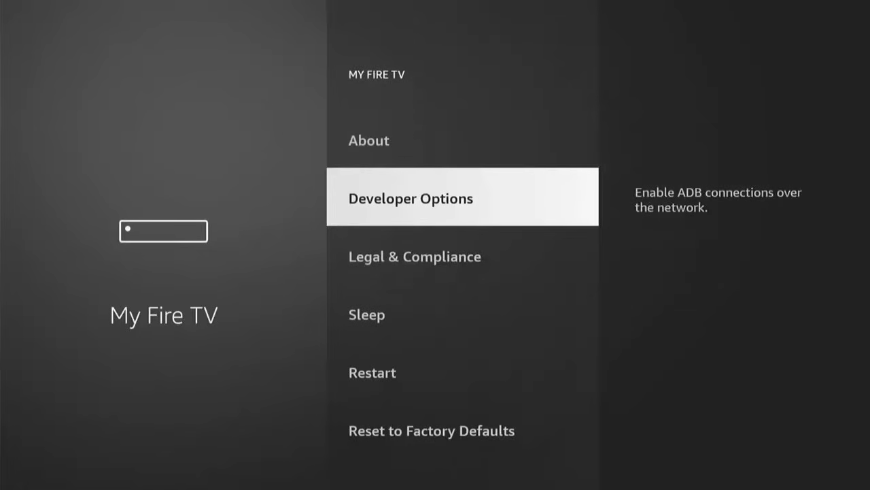
{"action": "key", "text": "Return"}
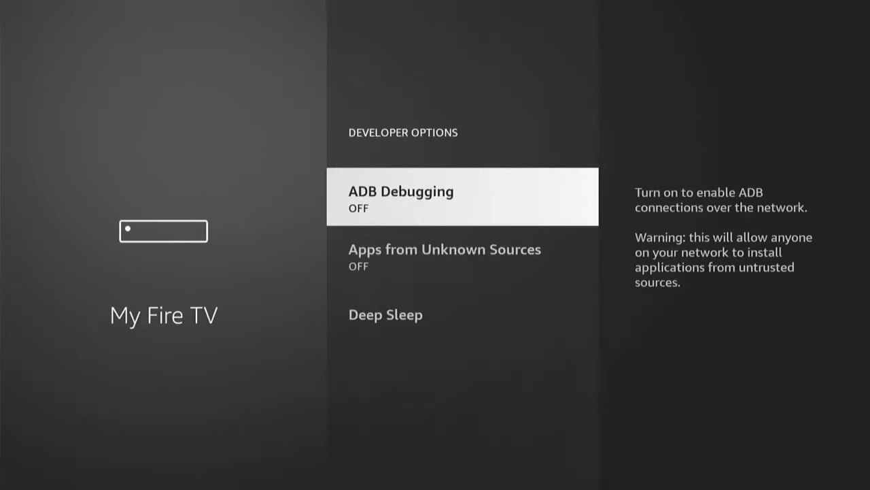
{"action": "key", "text": "Down"}
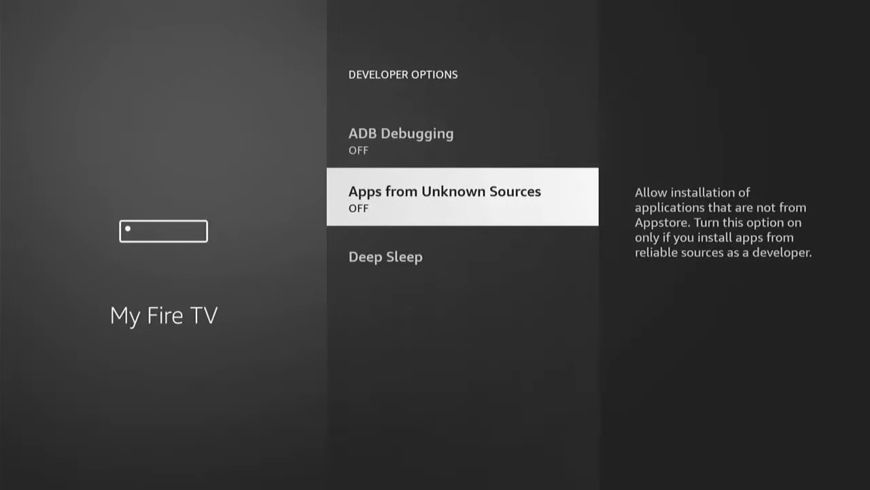
{"action": "key", "text": "Return"}
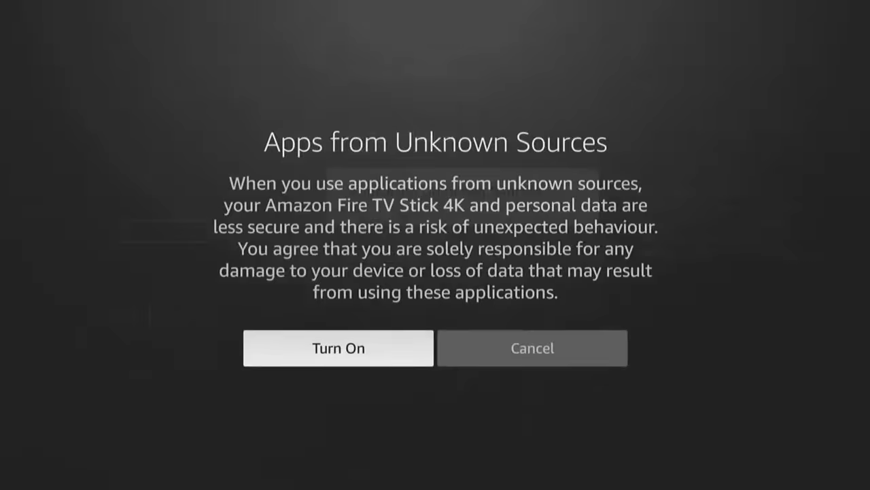
{"action": "key", "text": "Return"}
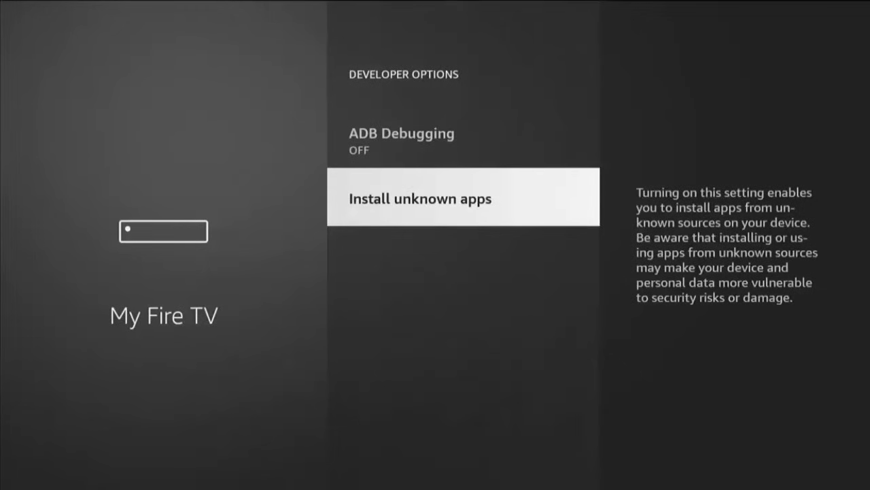
Turn on Downloader's permission under Install unknown apps and return to Developer Options
{"action": "key", "text": "Return"}
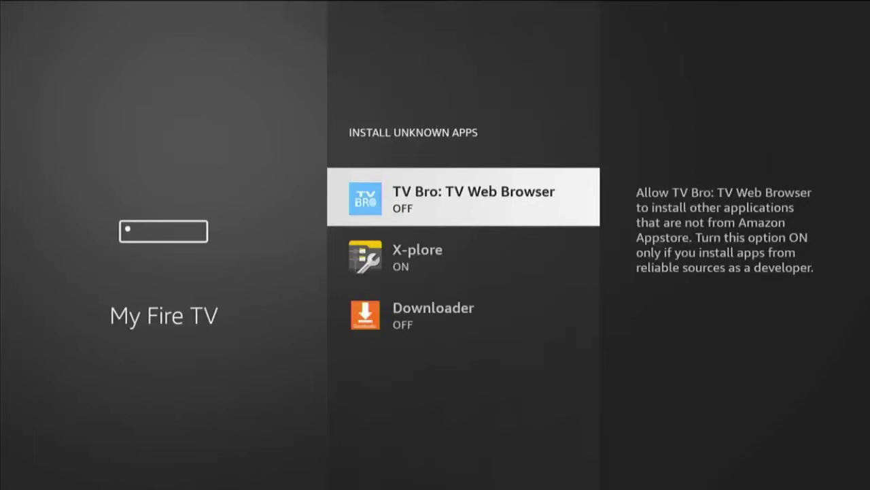
{"action": "key", "text": "Down"}
{"action": "key", "text": "Down"}
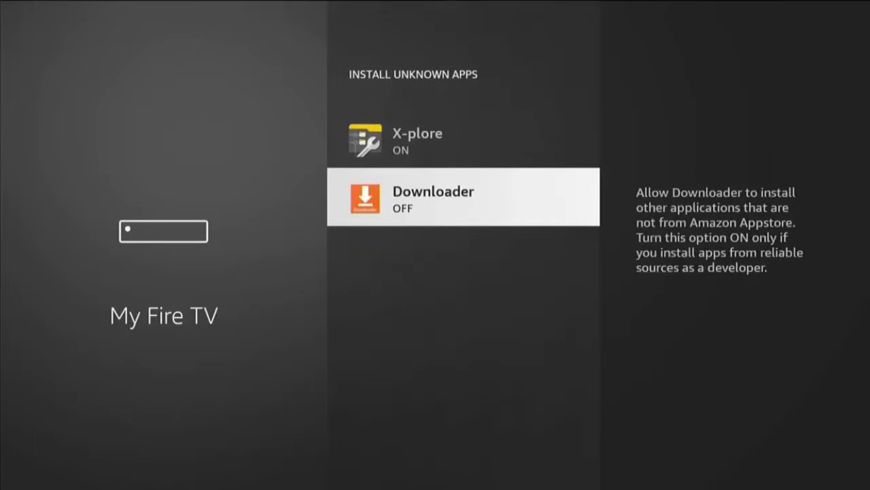
{"action": "key", "text": "Return"}
{"action": "key", "text": "Escape"}
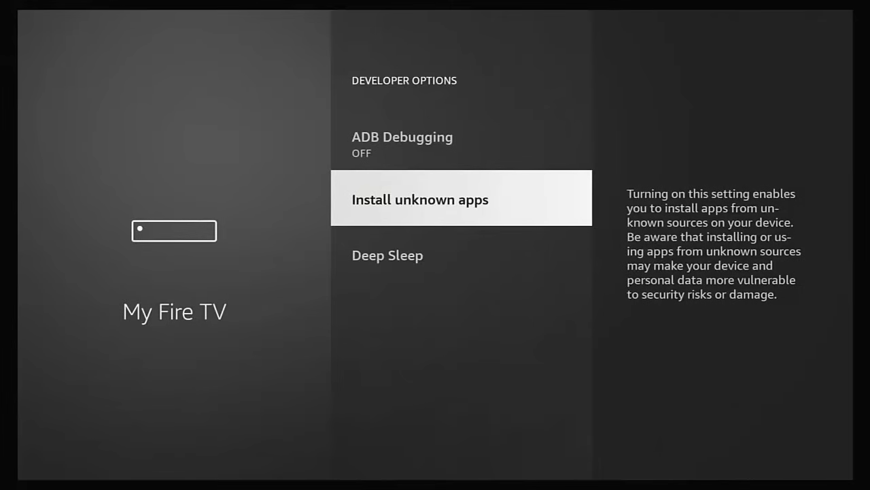
Turn on ADB Debugging and return to the home screen
{"action": "key", "text": "Up"}
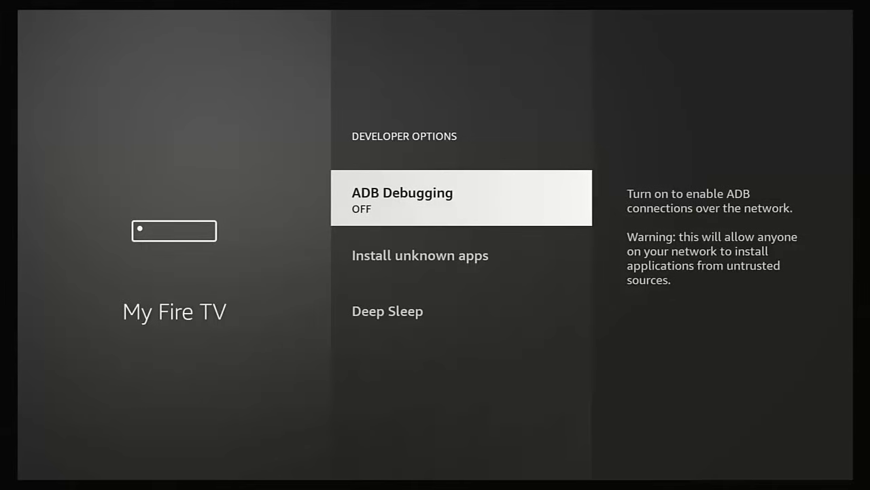
{"action": "key", "text": "Return"}
{"action": "key", "text": "Home"}
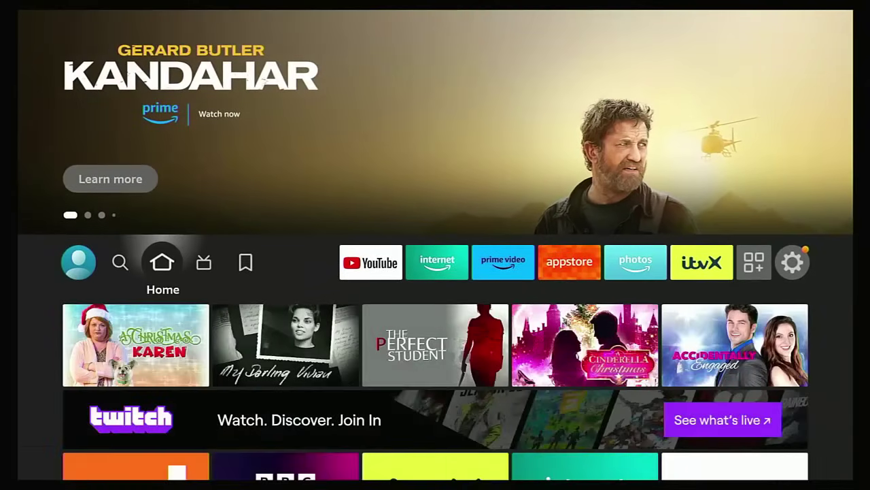
Launch Downloader from the recently used apps and open its URL or search term field for entry
{"action": "key", "text": "Down"}
{"action": "key", "text": "Down"}
{"action": "key", "text": "Down"}
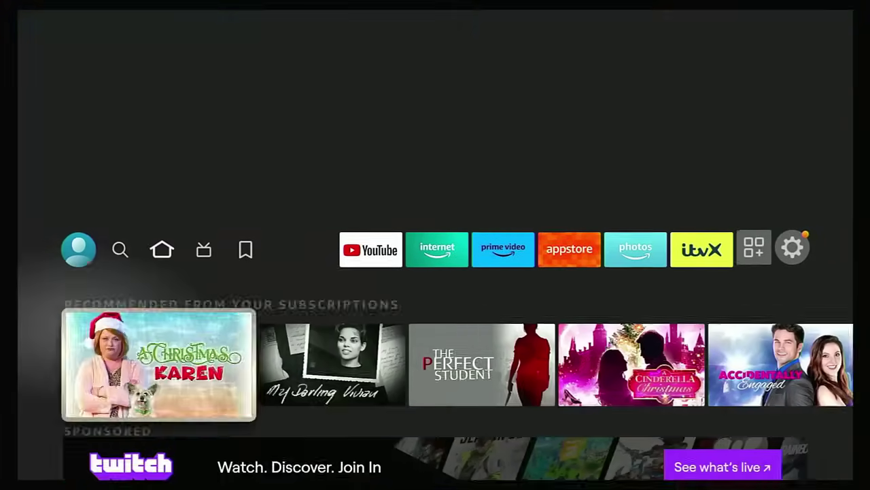
{"action": "key", "text": "Return"}
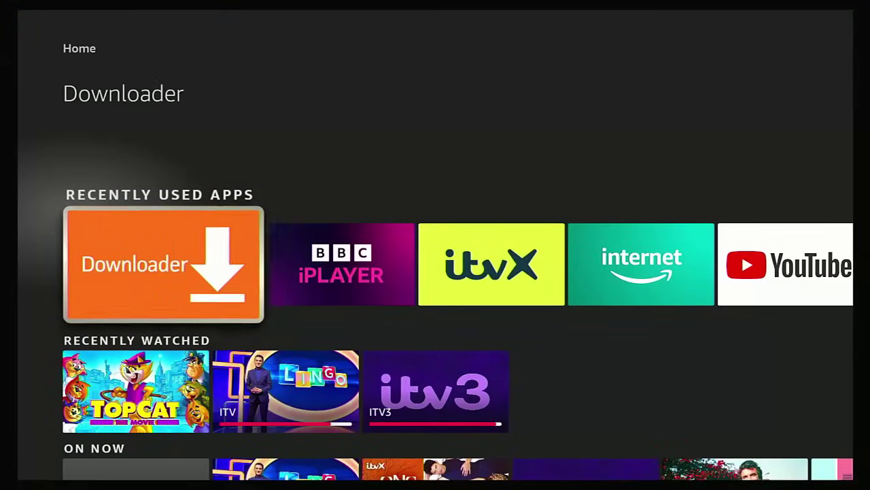
{"action": "key", "text": "Up"}
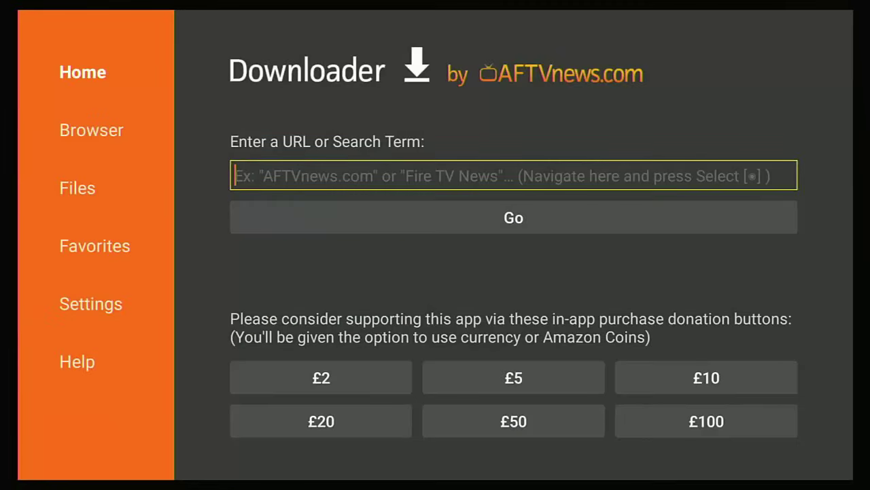
{"action": "key", "text": "Return"}
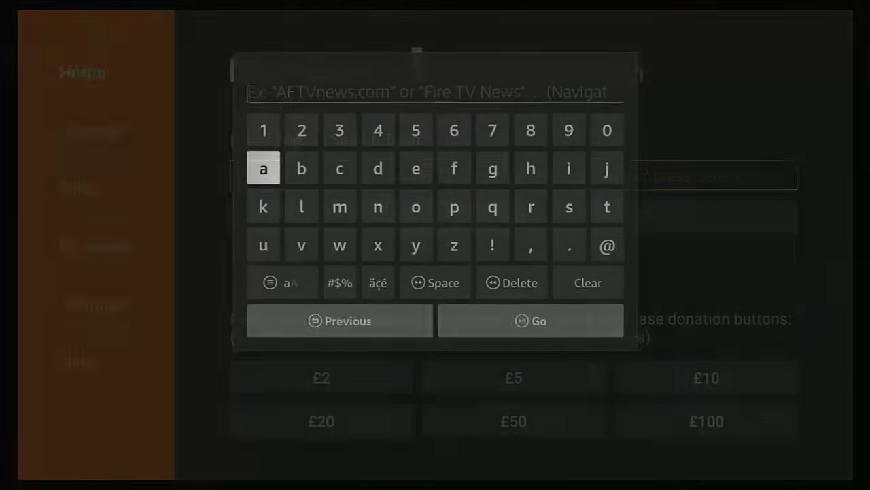
Enter the short code 21203 as the URL or search term and load the page it points to
{"action": "key", "text": "Up"}
{"action": "key", "text": "Right"}
{"action": "key", "text": "Return"}
{"action": "key", "text": "Left"}
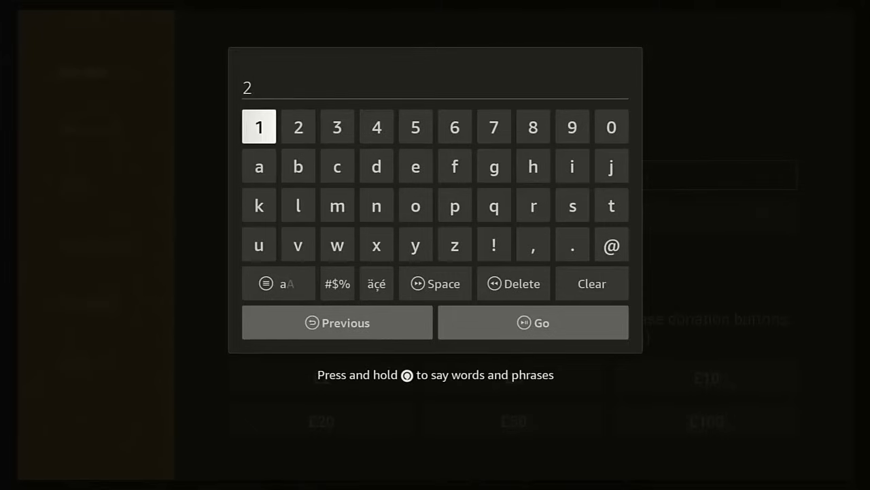
{"action": "key", "text": "Return"}
{"action": "key", "text": "Right"}
{"action": "key", "text": "Return"}
{"action": "key", "text": "Left"}
{"action": "key", "text": "Left"}
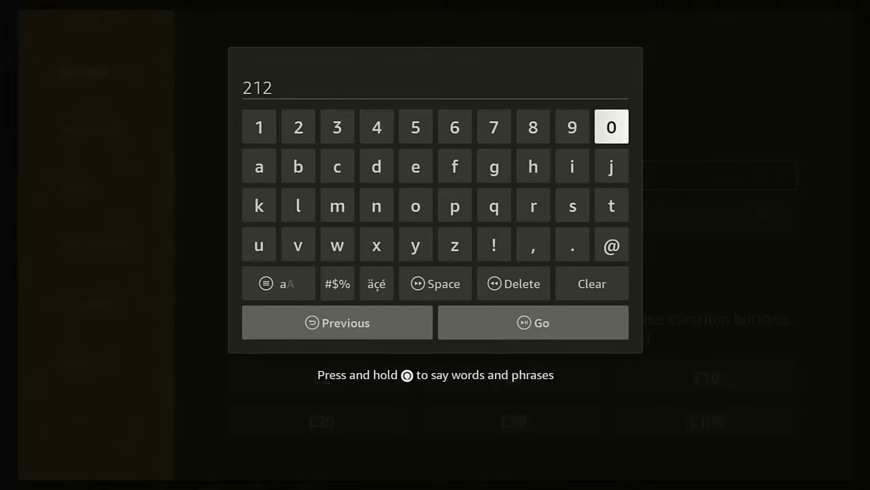
{"action": "key", "text": "Return"}
{"action": "key", "text": "Right"}
{"action": "key", "text": "Right"}
{"action": "key", "text": "Right"}
{"action": "key", "text": "Return"}
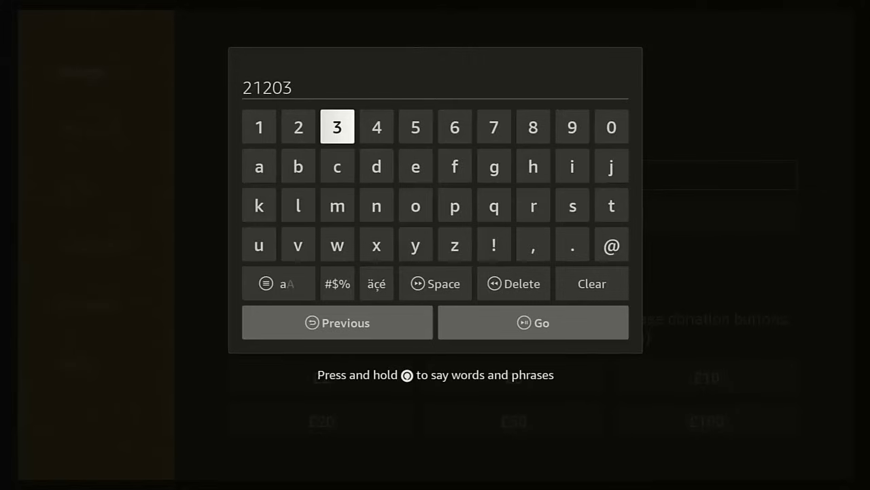
{"action": "key", "text": "XF86AudioPlay"}
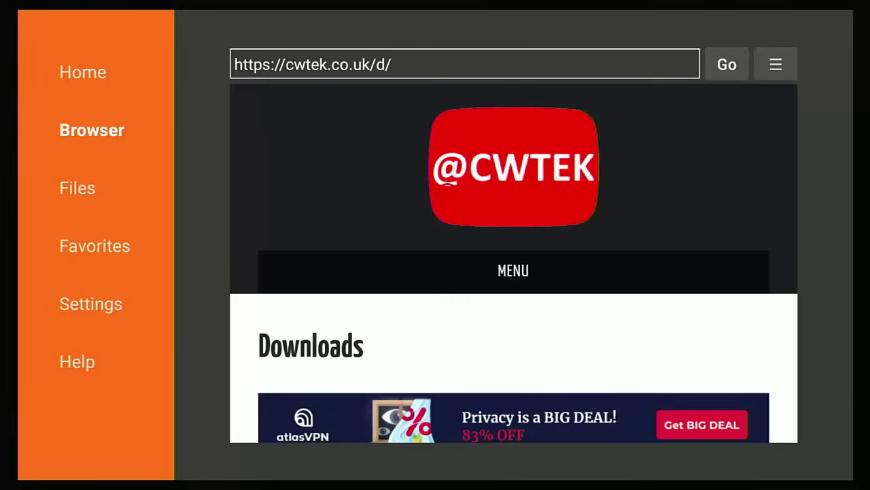
Find Debloater Tool FireOS 6 & 7 on the cwtek.co.uk downloads page and download it
{"action": "scroll", "coordinate": [447, 425], "scroll_direction": "down", "scroll_amount": 3}
{"action": "scroll", "coordinate": [448, 425], "scroll_direction": "down", "scroll_amount": 15}
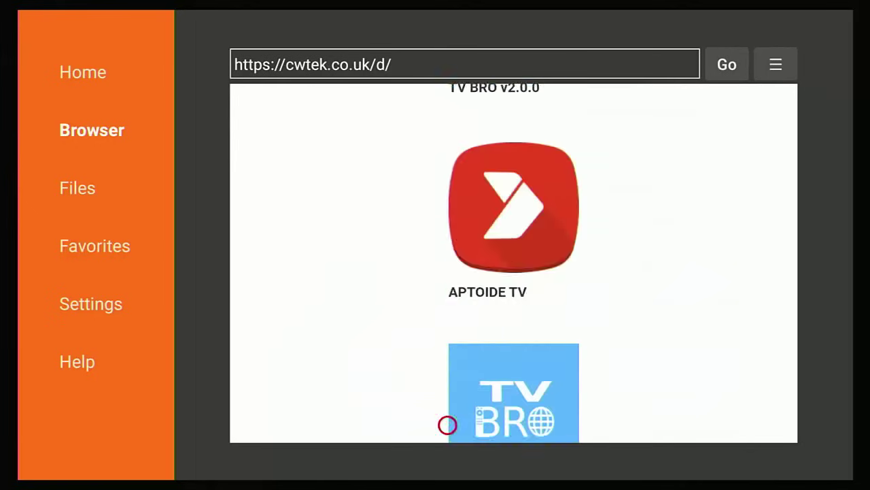
{"action": "scroll", "coordinate": [447, 425], "scroll_direction": "down", "scroll_amount": 15}
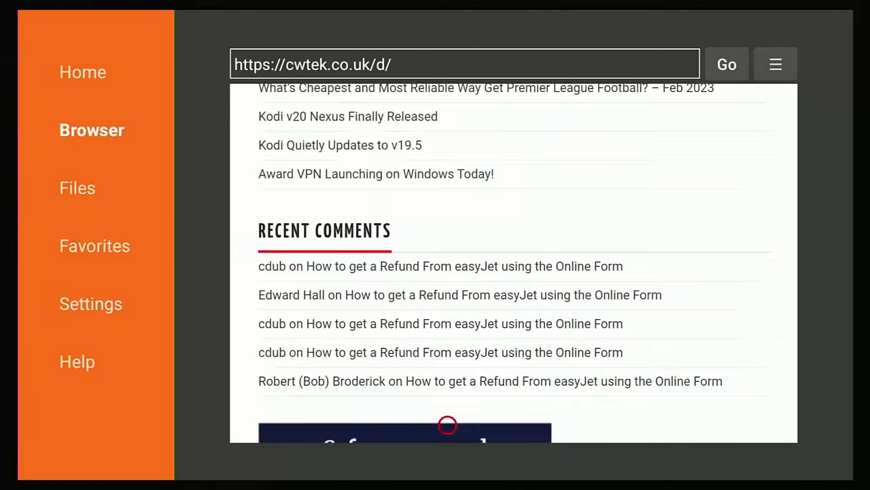
{"action": "scroll", "coordinate": [447, 99], "scroll_direction": "up", "scroll_amount": 8}
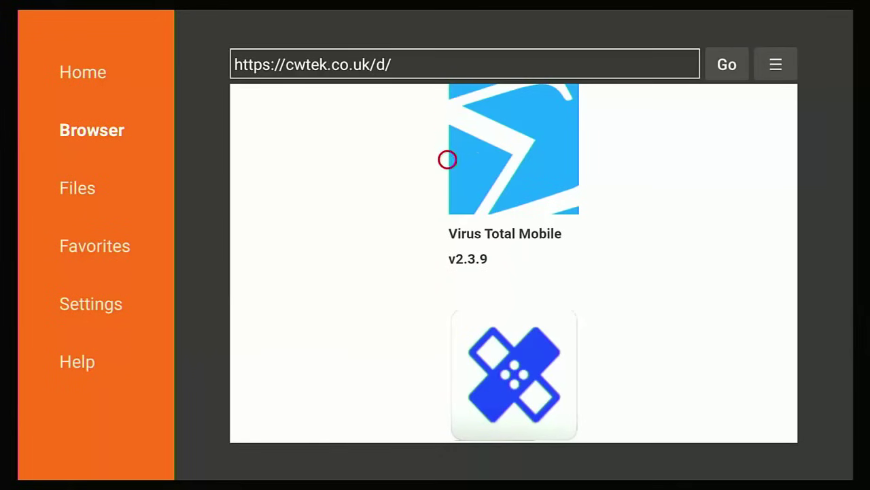
{"action": "scroll", "coordinate": [447, 422], "scroll_direction": "down", "scroll_amount": 3}
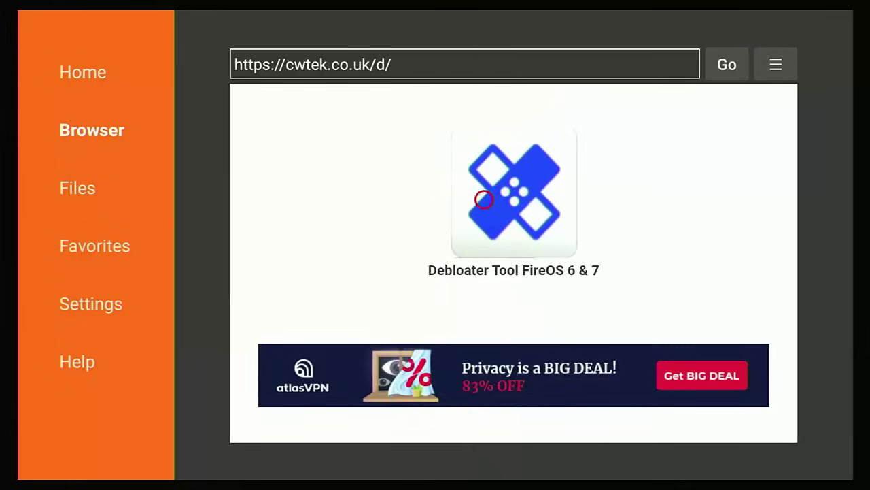
{"action": "left_click", "coordinate": [520, 198]}
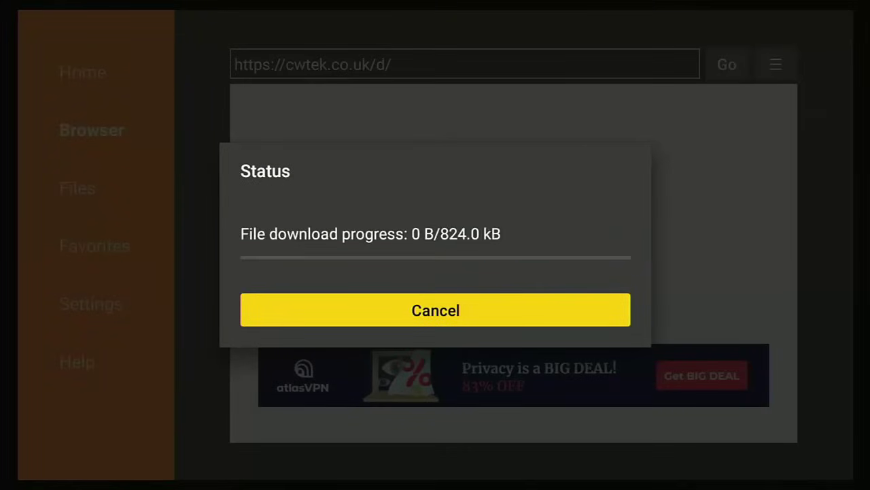
Install the downloaded Debloat Toolbox application and close the installer without opening the app
{"action": "key", "text": "Return"}
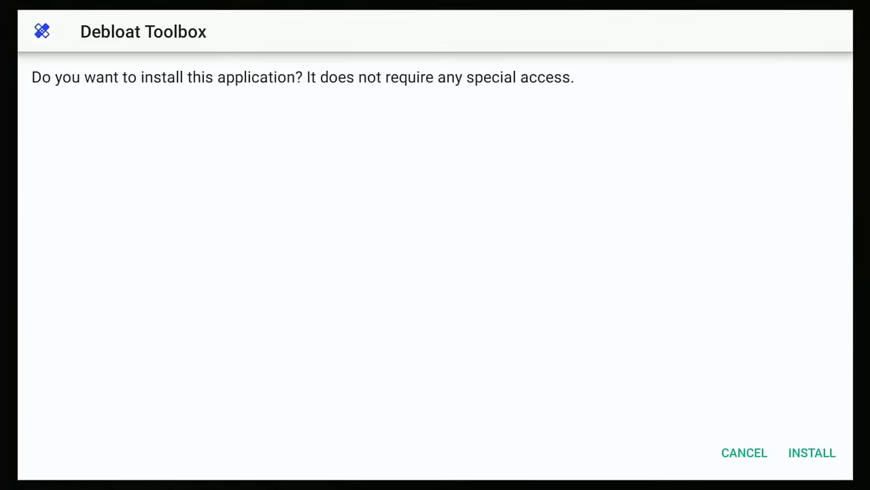
{"action": "key", "text": "Down"}
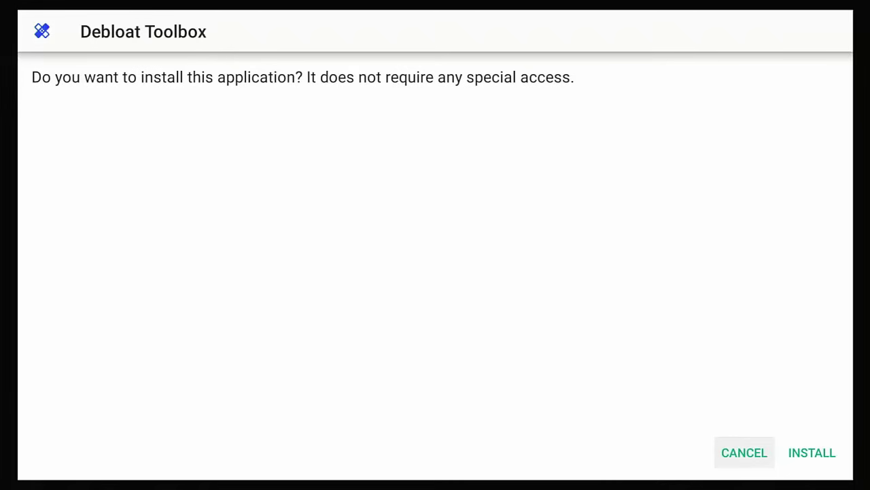
{"action": "key", "text": "Right"}
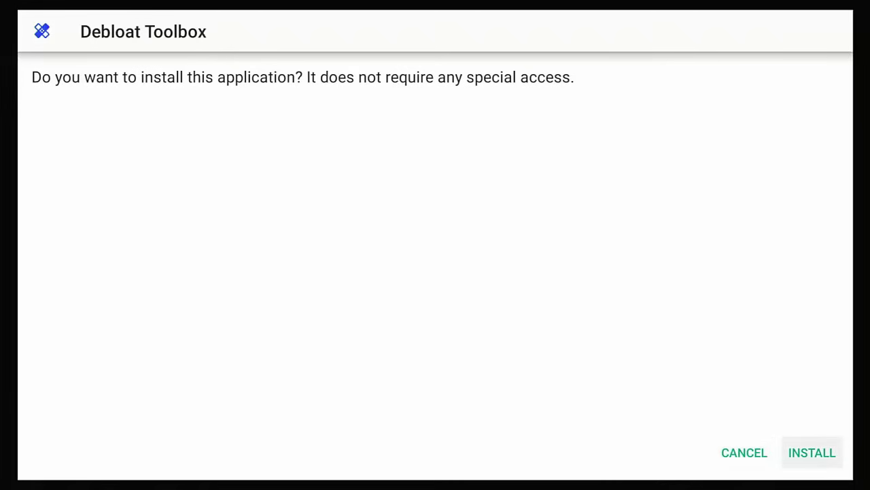
{"action": "key", "text": "Return"}
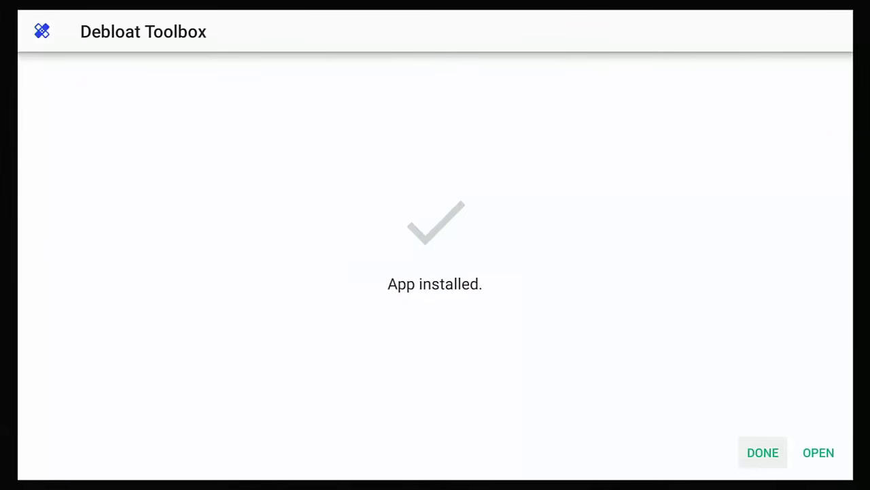
{"action": "key", "text": "Return"}
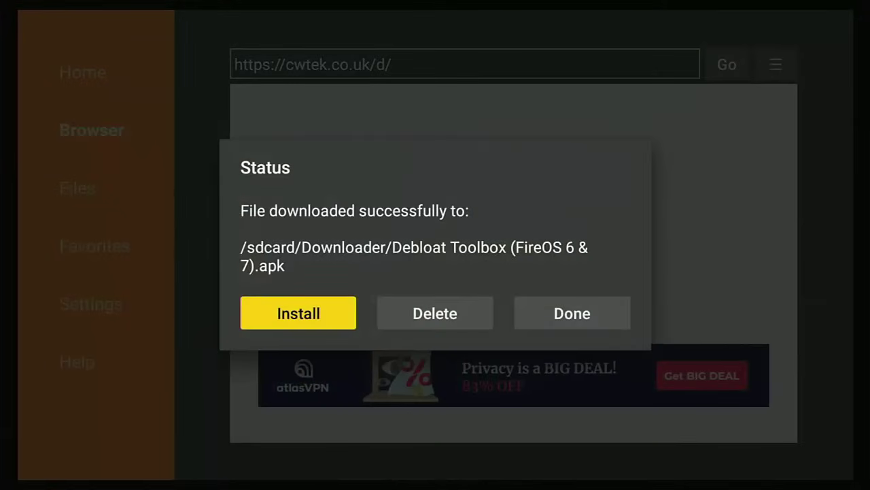
Delete the downloaded Debloat Toolbox (FireOS 6 & 7).apk file and confirm the deletion
{"action": "key", "text": "Right"}
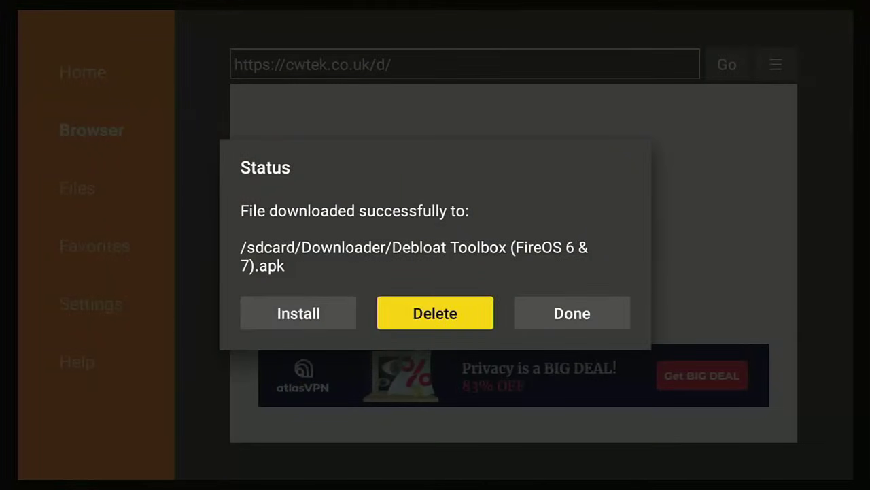
{"action": "key", "text": "Return"}
{"action": "key", "text": "Left"}
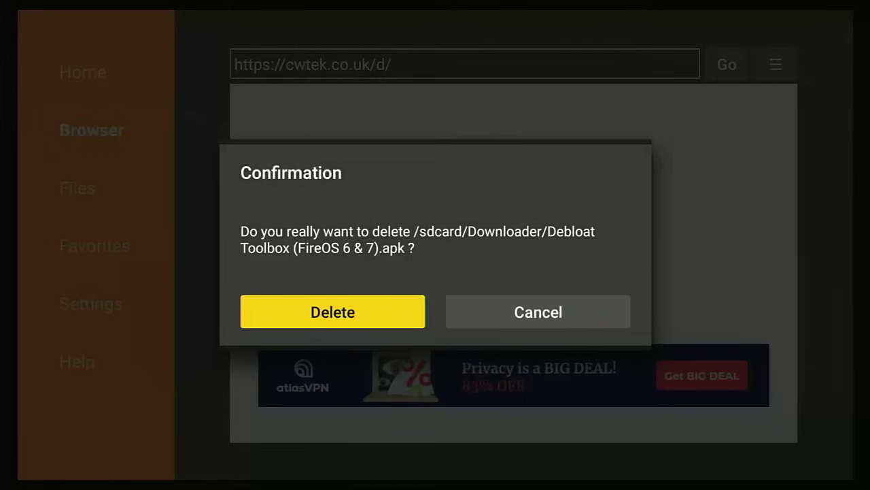
{"action": "key", "text": "Return"}
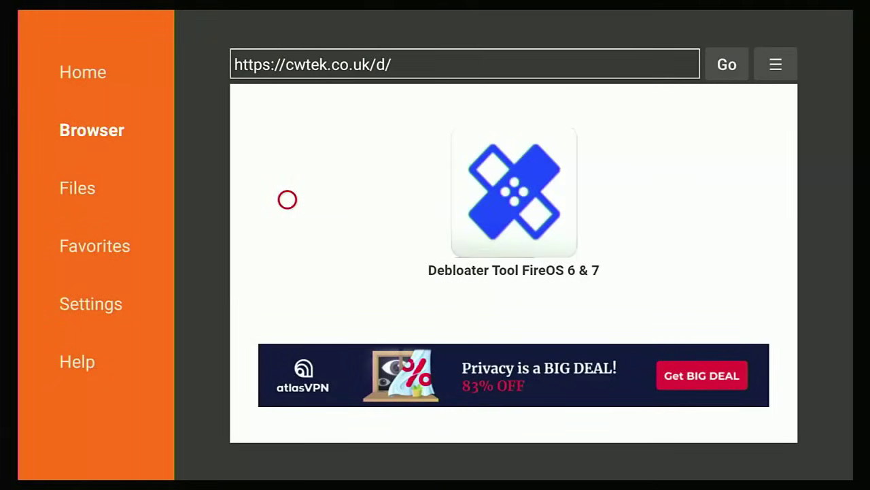
Return to Downloader's Home page and exit to the Fire TV home screen
{"action": "key", "text": "Left"}
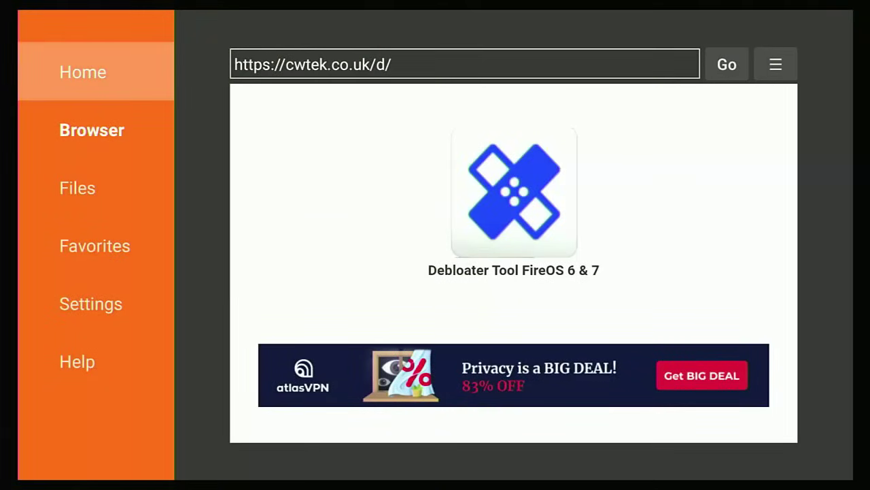
{"action": "key", "text": "Return"}
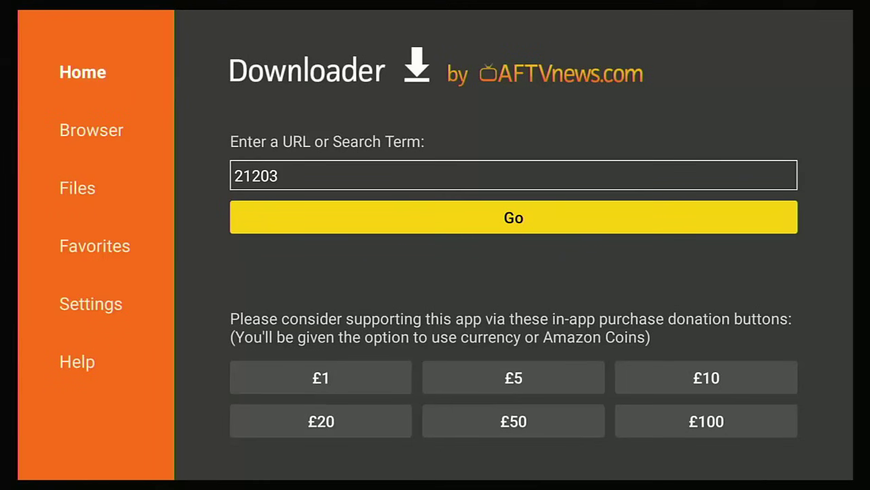
{"action": "key", "text": "Escape"}
{"action": "key", "text": "Escape"}
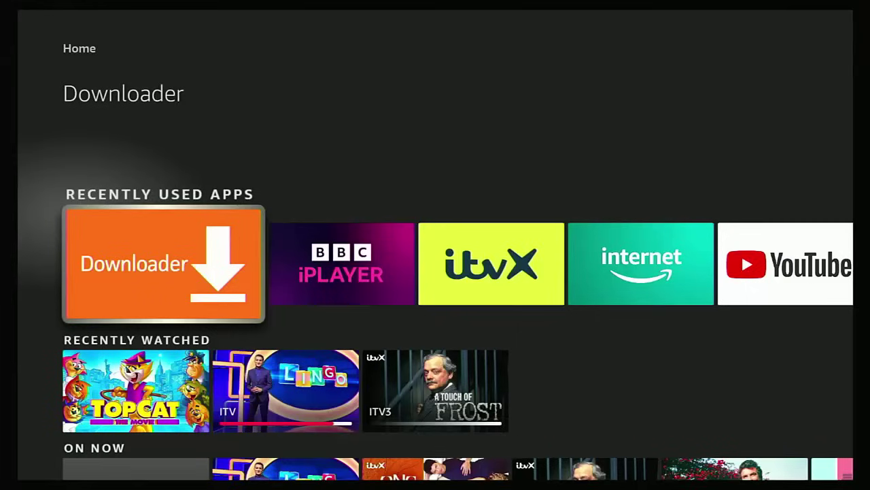
Open Your Apps & Channels through the Apps shortcut and launch Debloat Toolbox
{"action": "key", "text": "Home"}
{"action": "key", "text": "Right"}
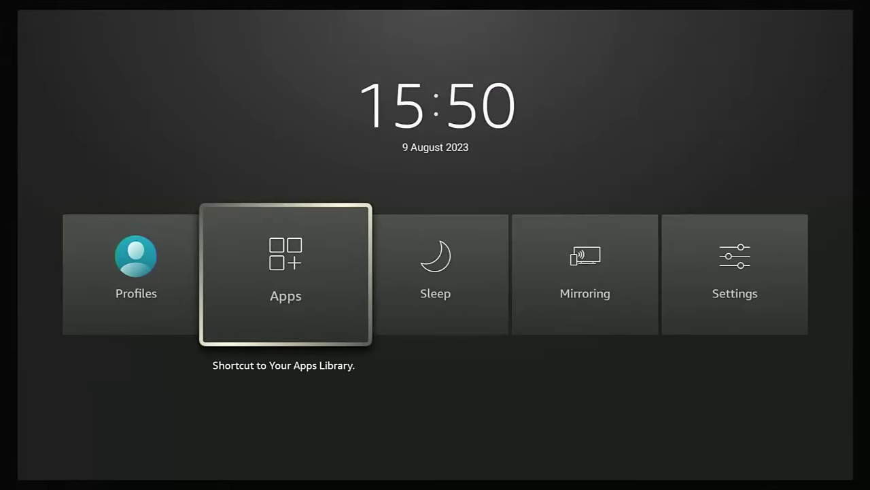
{"action": "key", "text": "Return"}
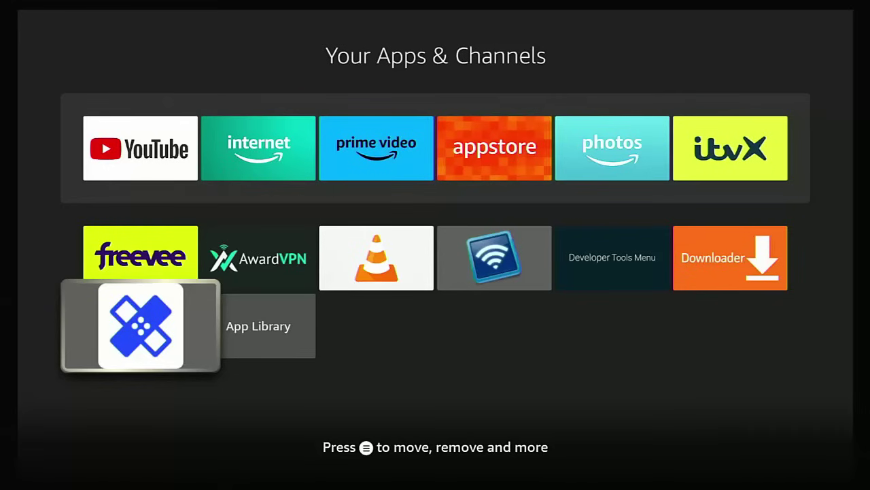
{"action": "key", "text": "Return"}
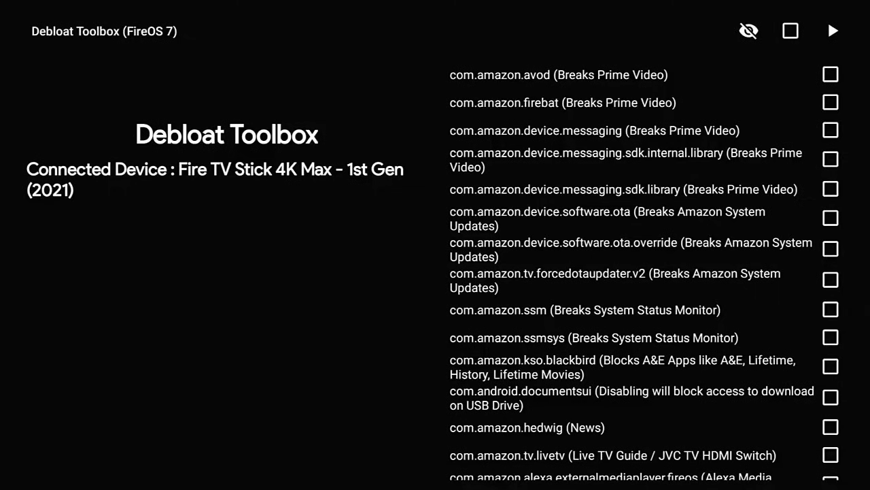
Check the available internal space for Manage Installed Applications in the Applications settings, and return to the home screen
{"action": "key", "text": "Home"}
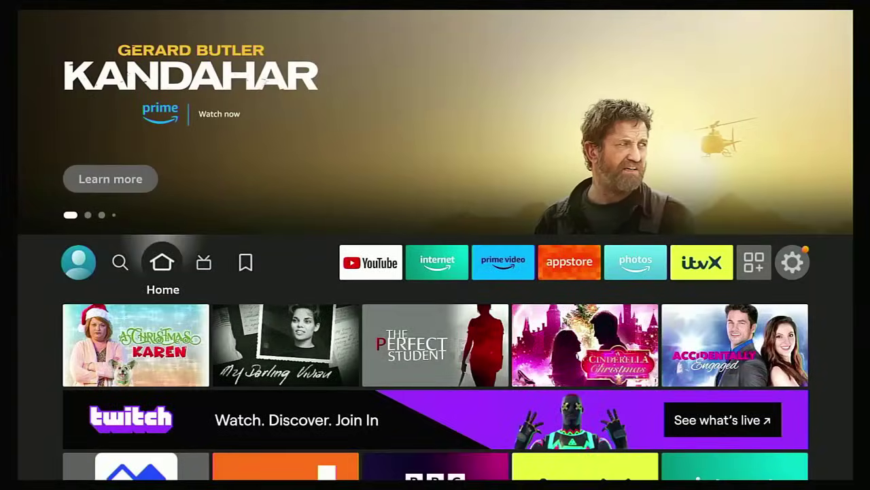
{"action": "key", "text": "Right"}
{"action": "key", "text": "Right"}
{"action": "key", "text": "Right"}
{"action": "key", "text": "Right"}
{"action": "key", "text": "Right"}
{"action": "key", "text": "Right"}
{"action": "key", "text": "Right"}
{"action": "key", "text": "Right"}
{"action": "key", "text": "Right"}
{"action": "key", "text": "Right"}
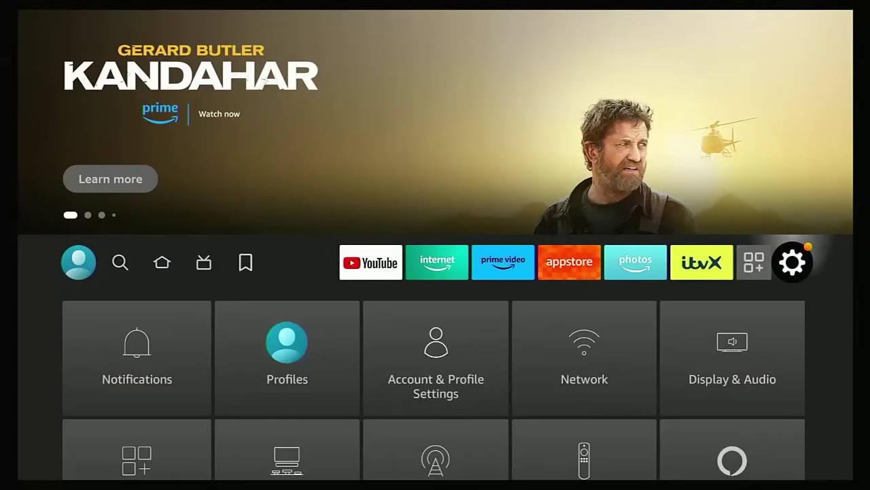
{"action": "key", "text": "Down"}
{"action": "key", "text": "Down"}
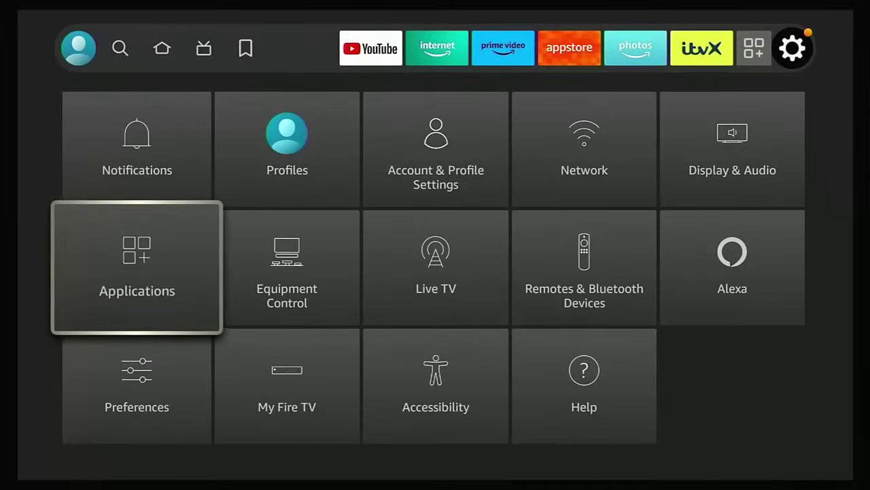
{"action": "key", "text": "Return"}
{"action": "key", "text": "Down"}
{"action": "key", "text": "Down"}
{"action": "key", "text": "Down"}
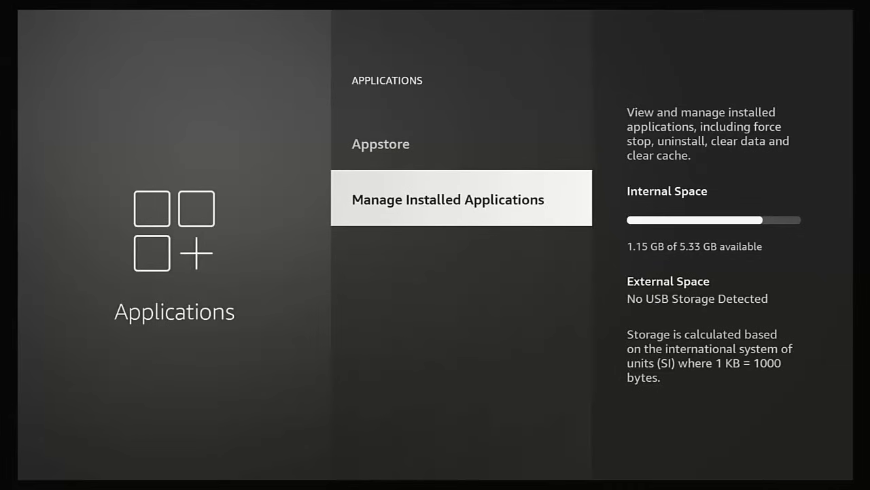
{"action": "key", "text": "Escape"}
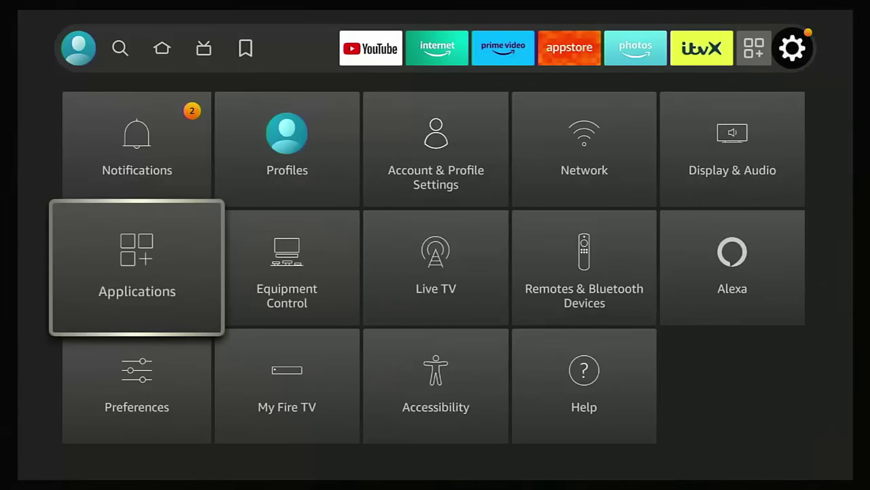
{"action": "key", "text": "Home"}
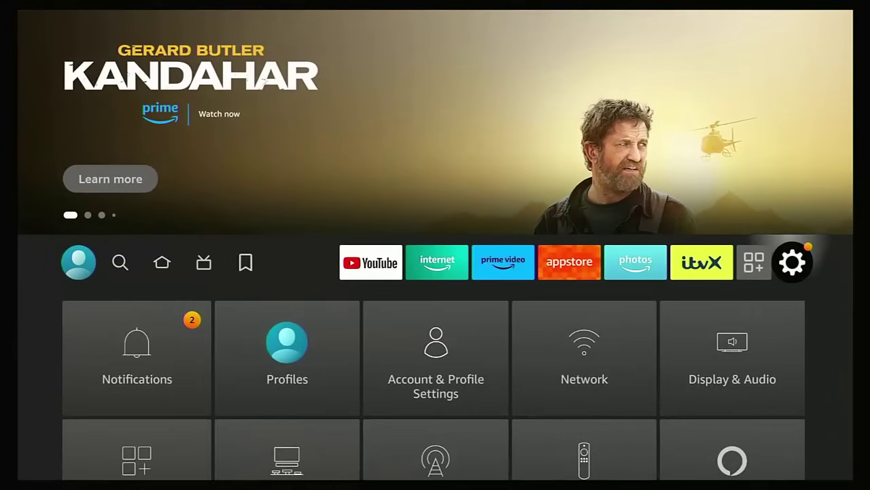
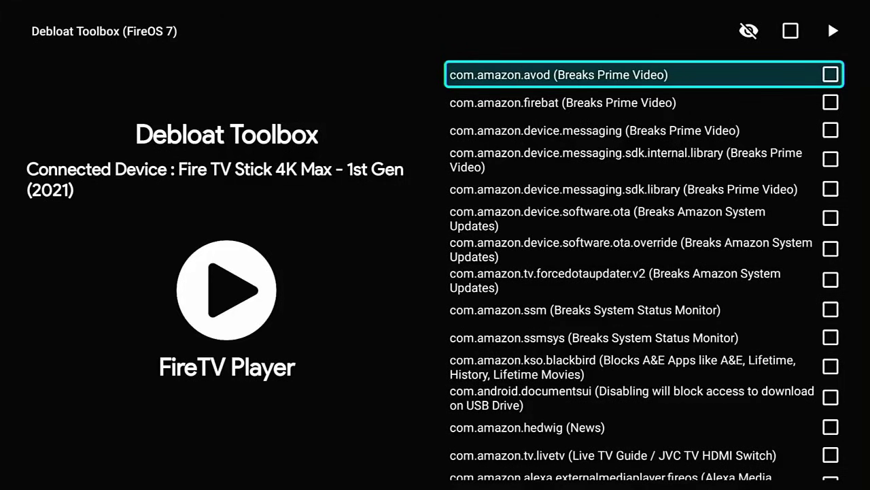
Mark the five packages labelled Breaks Prime Video in Debloat Toolbox, from com.amazon.avod through com.amazon.device.messaging.sdk.library
{"action": "key", "text": "Return"}
{"action": "key", "text": "Down"}
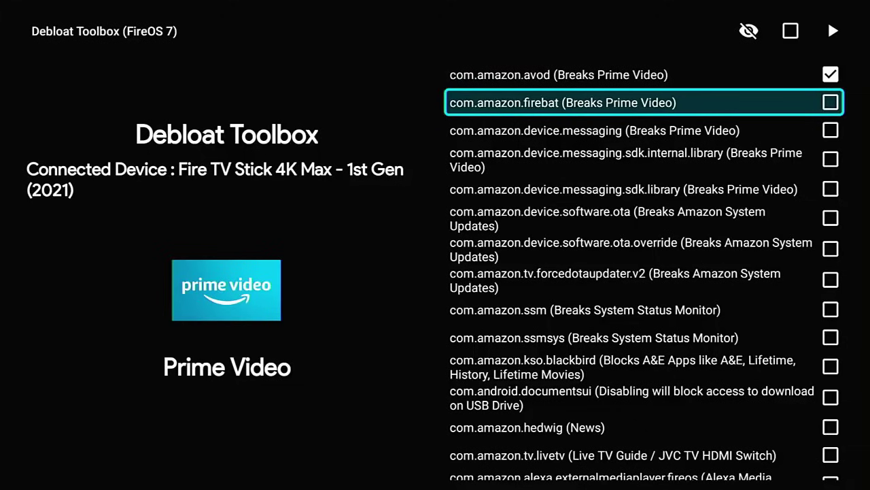
{"action": "key", "text": "Return"}
{"action": "key", "text": "Down"}
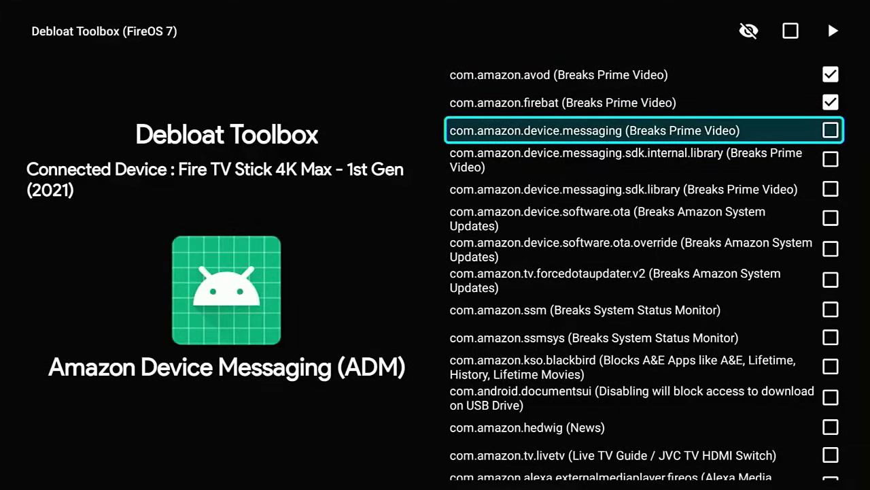
{"action": "key", "text": "Return"}
{"action": "key", "text": "Down"}
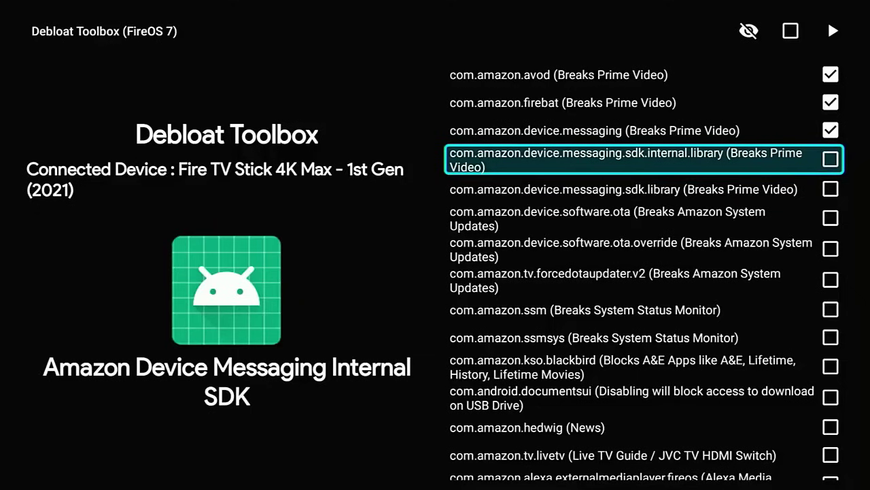
{"action": "key", "text": "Return"}
{"action": "key", "text": "Down"}
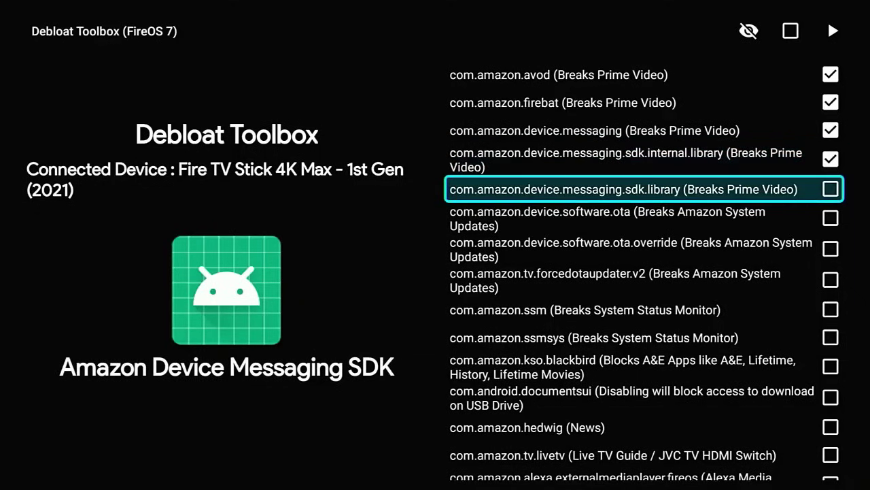
{"action": "key", "text": "Return"}
Mark the package com.amazon.kso.blackbird, which blocks A&E apps, for disabling
{"action": "key", "text": "Down"}
{"action": "key", "text": "Down"}
{"action": "key", "text": "Down"}
{"action": "key", "text": "Down"}
{"action": "key", "text": "Down"}
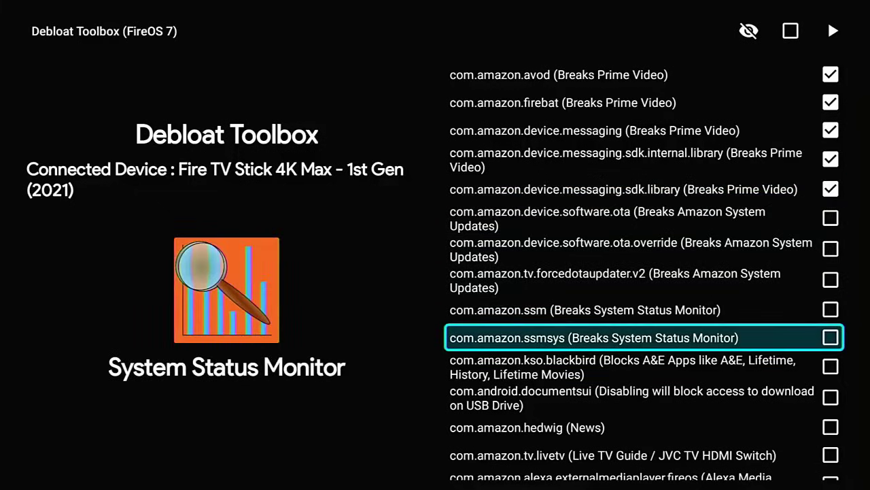
{"action": "key", "text": "Down"}
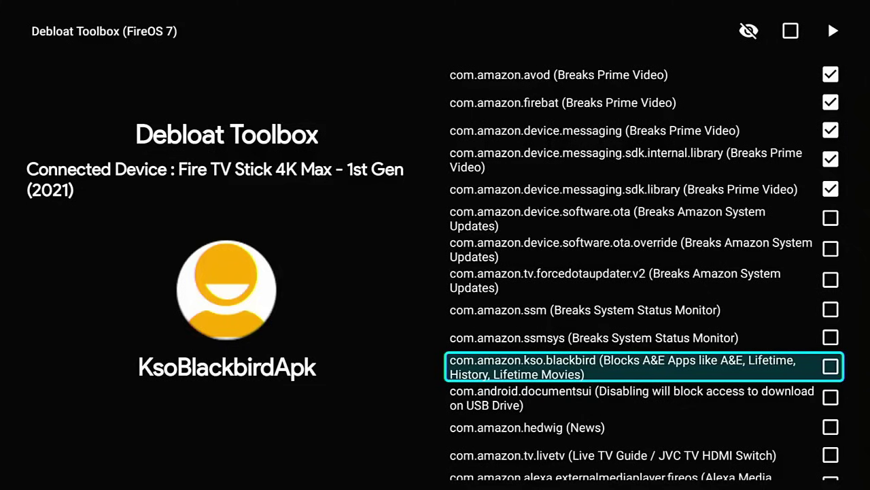
{"action": "key", "text": "Return"}
Mark the Freevee package com.amazon.imdb.tv.android.app (IMDB App stub) for disabling
{"action": "key", "text": "Down"}
{"action": "key", "text": "Down"}
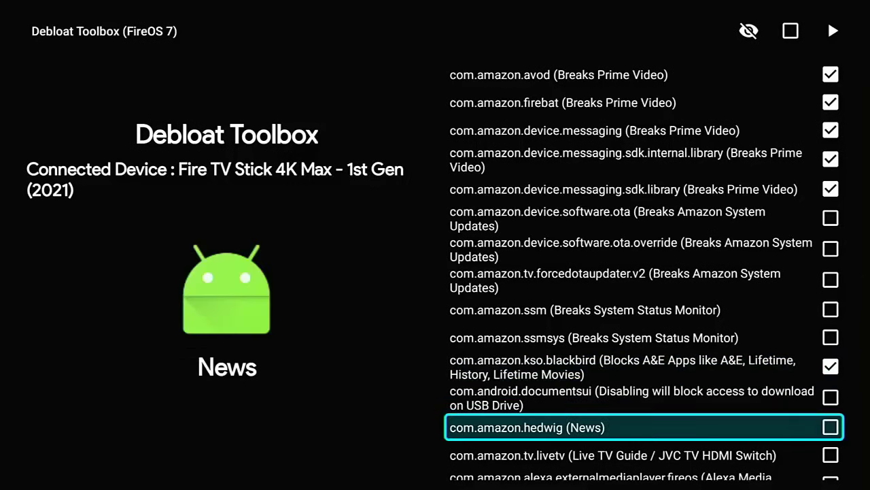
{"action": "key", "text": "Down"}
{"action": "key", "text": "Down"}
{"action": "key", "text": "Down"}
{"action": "key", "text": "Down"}
{"action": "key", "text": "Down"}
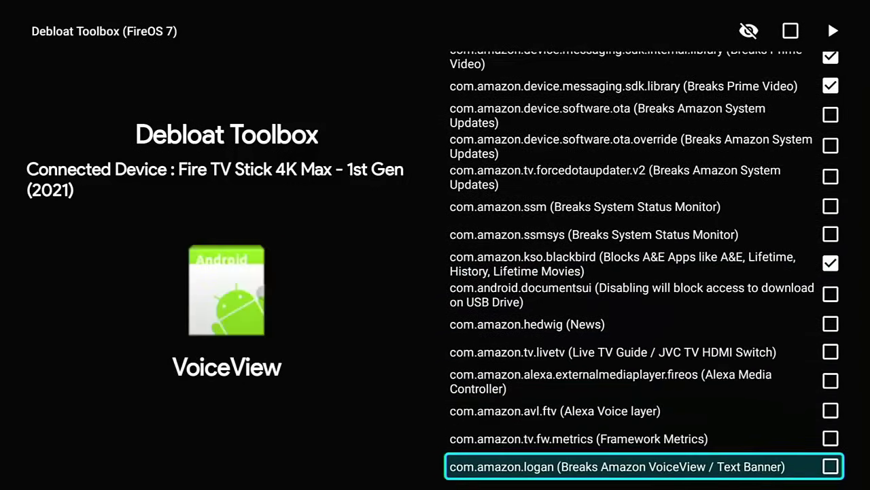
{"action": "key", "text": "Down"}
{"action": "key", "text": "Down"}
{"action": "key", "text": "Down"}
{"action": "key", "text": "Down"}
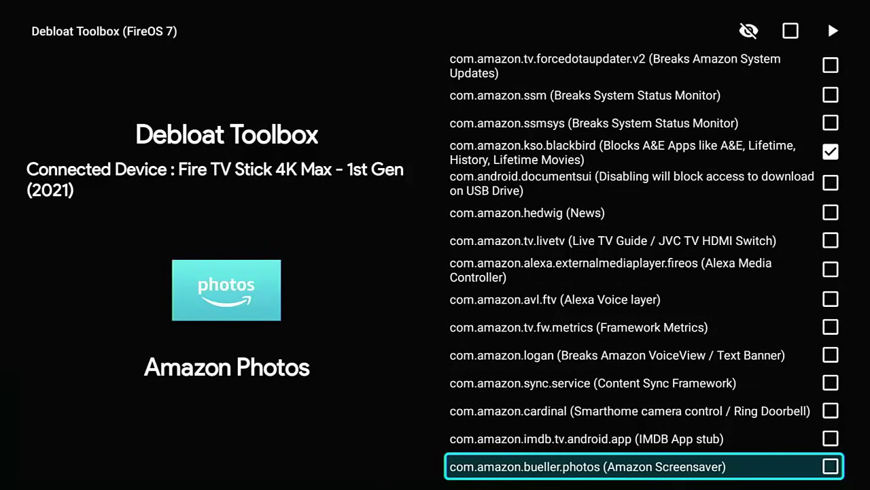
{"action": "key", "text": "Up"}
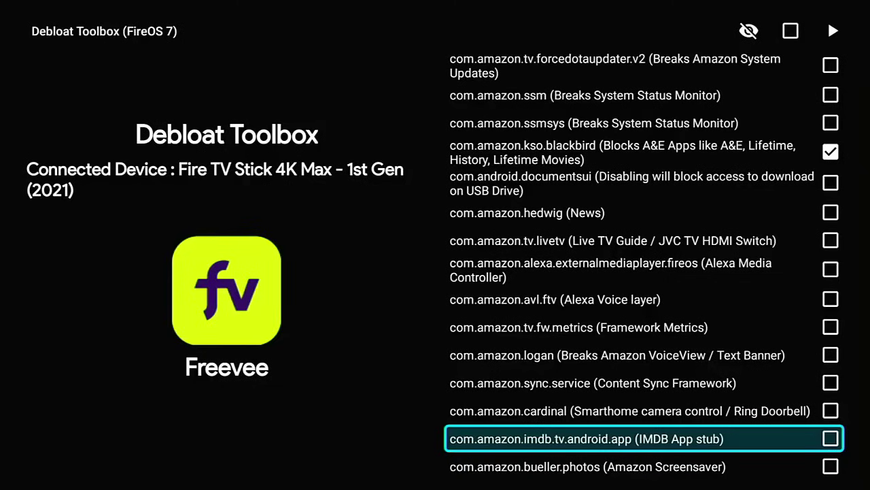
{"action": "key", "text": "Return"}
Mark the com.imdb.livingroom.firetv (IMDb TV) package at the end of the list for disabling
{"action": "key", "text": "Down"}
{"action": "key", "text": "Down"}
{"action": "key", "text": "Down"}
{"action": "key", "text": "Down"}
{"action": "key", "text": "Down"}
{"action": "key", "text": "Down"}
{"action": "key", "text": "Down"}
{"action": "key", "text": "Down"}
{"action": "key", "text": "Down"}
{"action": "key", "text": "Down"}
{"action": "key", "text": "Down"}
{"action": "key", "text": "Down"}
{"action": "key", "text": "Down"}
{"action": "key", "text": "Down"}
{"action": "key", "text": "Down"}
{"action": "key", "text": "Down"}
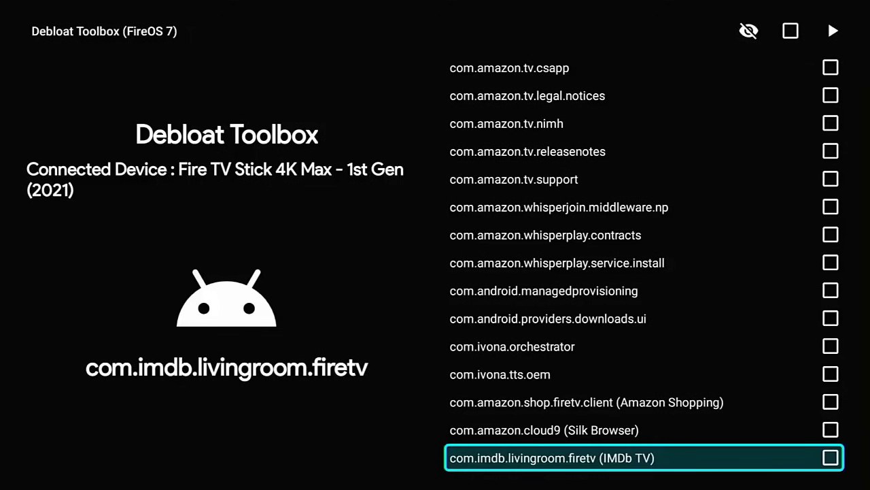
{"action": "key", "text": "Return"}
Review the package selections from the end of the list back through the IMDB App stub and com.amazon.kso.blackbird entries
{"action": "key", "text": "Up"}
{"action": "key", "text": "Up"}
{"action": "key", "text": "Up"}
{"action": "key", "text": "Up"}
{"action": "key", "text": "Up"}
{"action": "key", "text": "Up"}
{"action": "key", "text": "Up"}
{"action": "key", "text": "Up"}
{"action": "key", "text": "Up"}
{"action": "key", "text": "Up"}
{"action": "key", "text": "Up"}
{"action": "key", "text": "Up"}
{"action": "key", "text": "Up"}
{"action": "key", "text": "Up"}
{"action": "key", "text": "Up"}
{"action": "key", "text": "Up"}
{"action": "key", "text": "Up"}
{"action": "key", "text": "Up"}
{"action": "key", "text": "Up"}
{"action": "key", "text": "Up"}
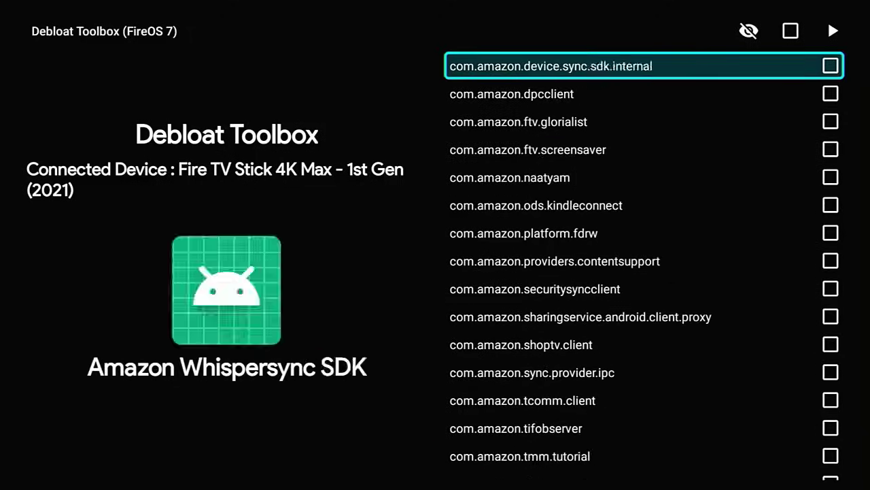
{"action": "key", "text": "Up"}
{"action": "key", "text": "Up"}
{"action": "key", "text": "Up"}
{"action": "key", "text": "Up"}
{"action": "key", "text": "Up"}
{"action": "key", "text": "Up"}
{"action": "key", "text": "Up"}
{"action": "key", "text": "Up"}
{"action": "key", "text": "Up"}
{"action": "key", "text": "Up"}
{"action": "key", "text": "Up"}
{"action": "key", "text": "Up"}
{"action": "key", "text": "Up"}
{"action": "key", "text": "Up"}
{"action": "key", "text": "Up"}
{"action": "key", "text": "Up"}
{"action": "key", "text": "Up"}
{"action": "key", "text": "Up"}
{"action": "key", "text": "Up"}
{"action": "key", "text": "Up"}
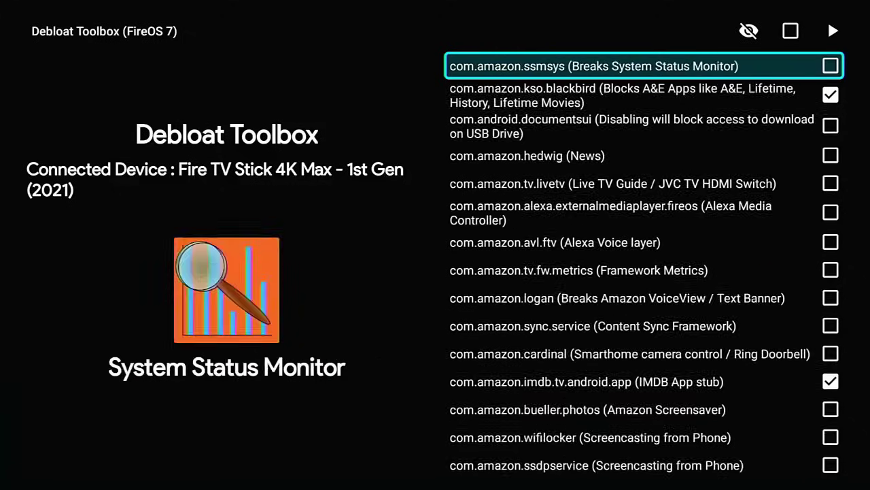
{"action": "key", "text": "Down"}
{"action": "key", "text": "Down"}
{"action": "key", "text": "Down"}
{"action": "key", "text": "Down"}
{"action": "key", "text": "Down"}
{"action": "key", "text": "Down"}
{"action": "key", "text": "Down"}
{"action": "key", "text": "Down"}
{"action": "key", "text": "Down"}
{"action": "key", "text": "Down"}
{"action": "key", "text": "Down"}
{"action": "key", "text": "Down"}
{"action": "key", "text": "Down"}
{"action": "key", "text": "Down"}
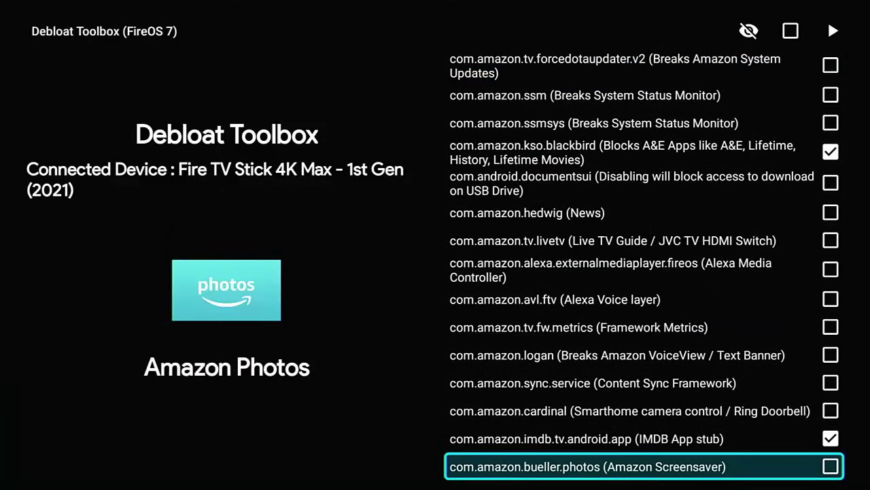
{"action": "key", "text": "Up"}
{"action": "key", "text": "Up"}
{"action": "key", "text": "Up"}
{"action": "key", "text": "Up"}
{"action": "key", "text": "Up"}
{"action": "key", "text": "Up"}
{"action": "key", "text": "Up"}
{"action": "key", "text": "Up"}
{"action": "key", "text": "Up"}
{"action": "key", "text": "Up"}
{"action": "key", "text": "Up"}
{"action": "key", "text": "Up"}
{"action": "key", "text": "Up"}
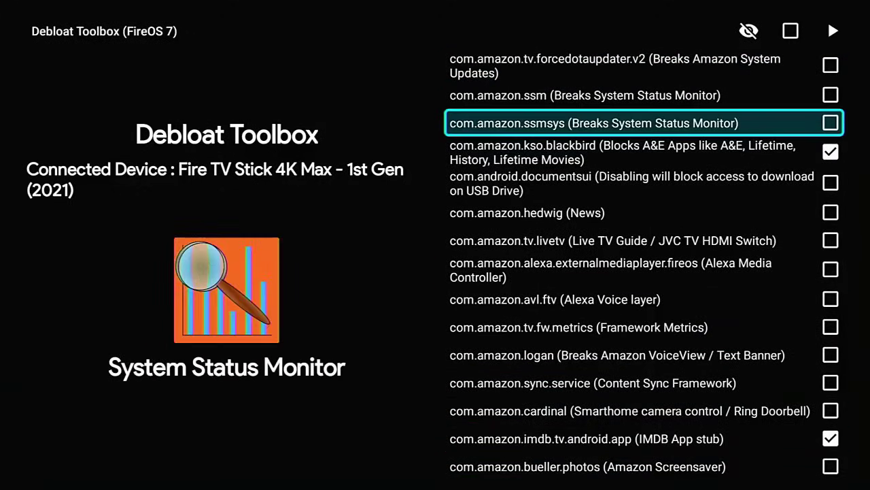
Review the selections at the start of the list, covering the five Breaks Prime Video packages
{"action": "key", "text": "Up"}
{"action": "key", "text": "Up"}
{"action": "key", "text": "Up"}
{"action": "key", "text": "Up"}
{"action": "key", "text": "Up"}
{"action": "key", "text": "Up"}
{"action": "key", "text": "Up"}
{"action": "key", "text": "Up"}
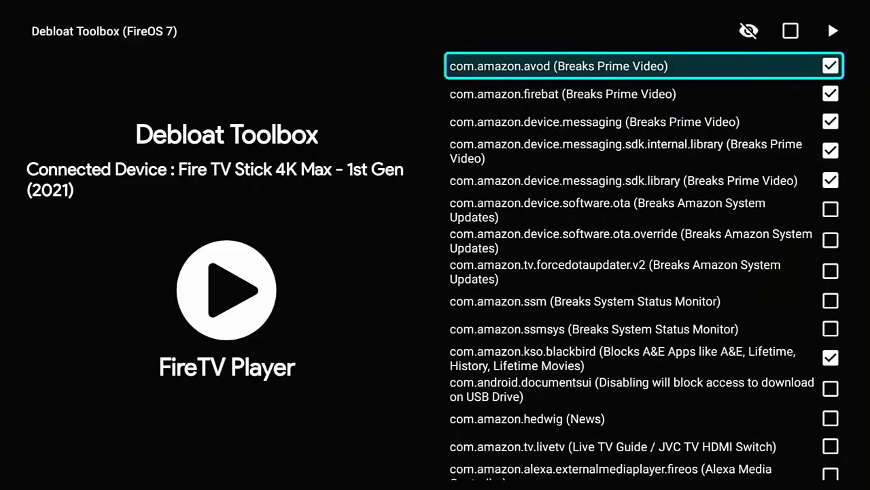
{"action": "key", "text": "Down"}
{"action": "key", "text": "Down"}
{"action": "key", "text": "Down"}
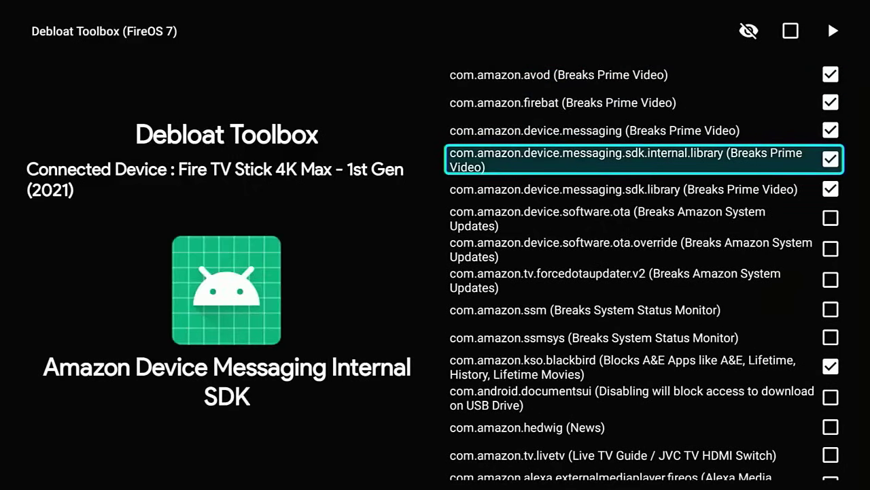
{"action": "key", "text": "Down"}
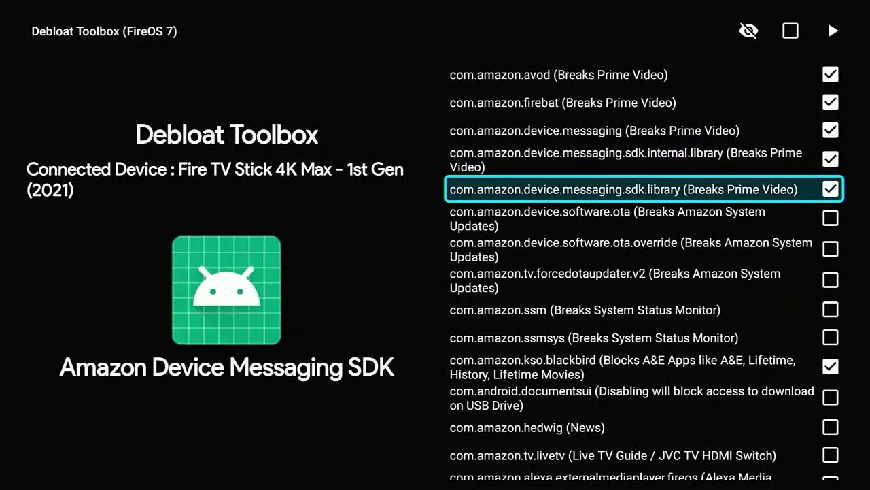
{"action": "key", "text": "Up"}
{"action": "key", "text": "Up"}
{"action": "key", "text": "Up"}
{"action": "key", "text": "Up"}
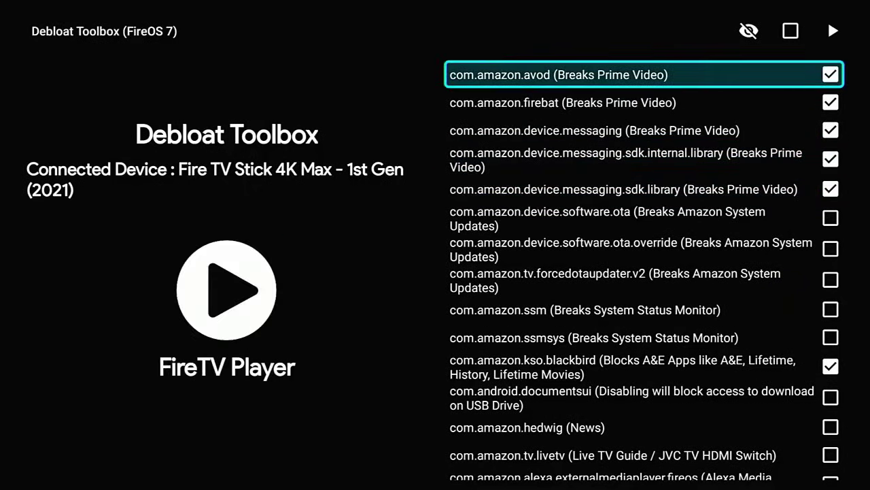
Run the debloat on the marked packages and allow USB debugging with Always allow from this computer enabled
{"action": "key", "text": "Up"}
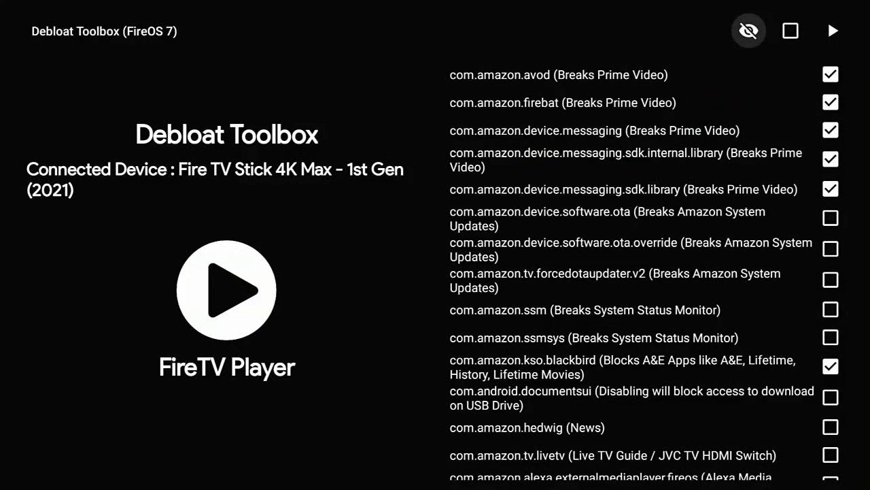
{"action": "key", "text": "Right"}
{"action": "key", "text": "Right"}
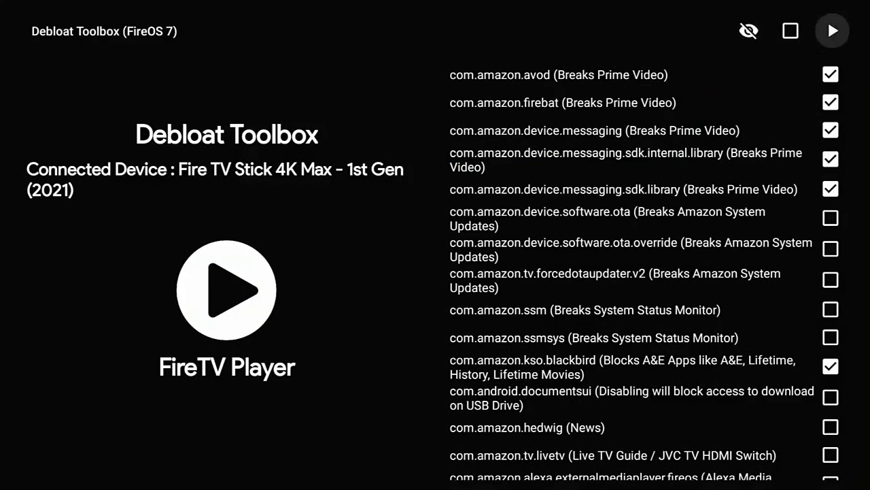
{"action": "key", "text": "Return"}
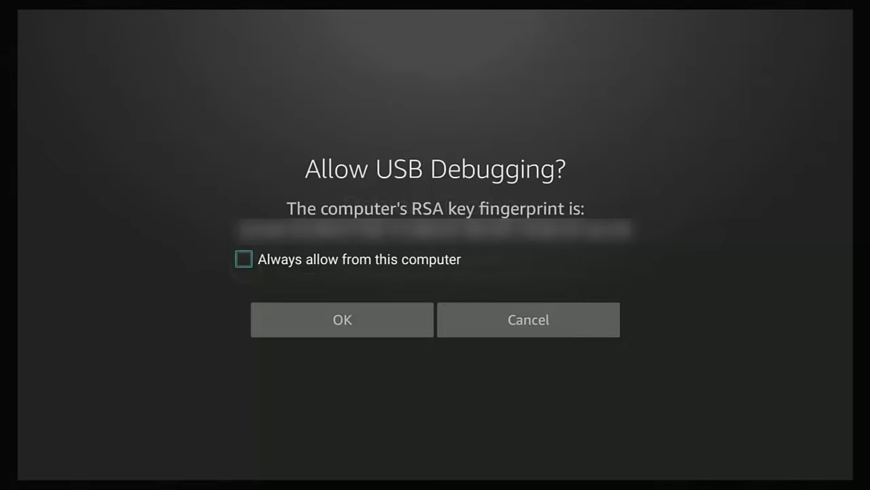
{"action": "key", "text": "Return"}
{"action": "key", "text": "Down"}
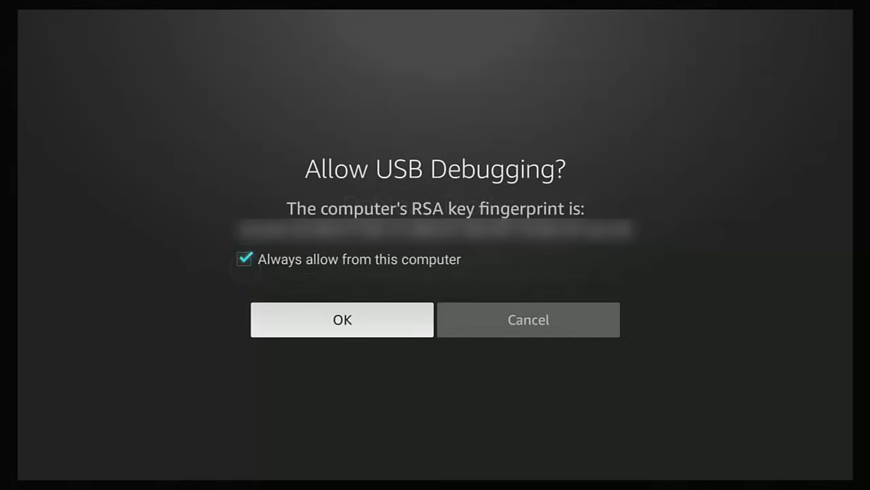
{"action": "key", "text": "Return"}
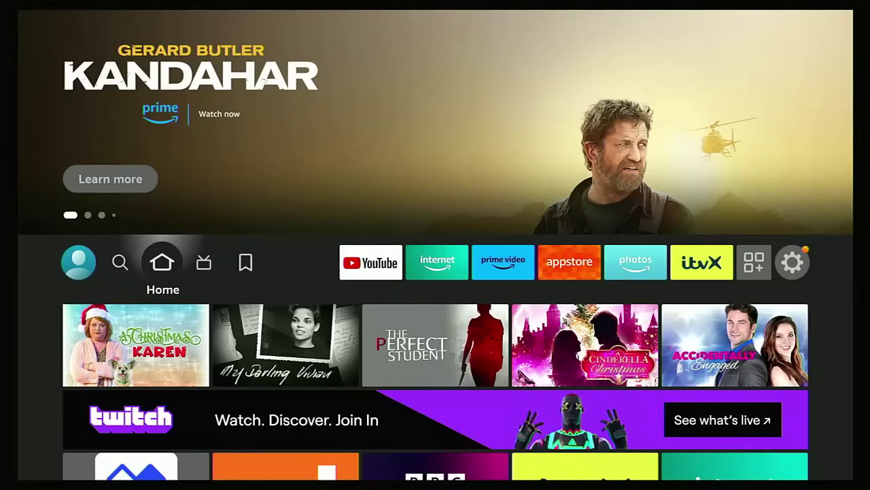
Inspect the Prime Video shortcut on the home screen and the app tiles in Your Apps & Channels, and return home
{"action": "key", "text": "Right"}
{"action": "key", "text": "Right"}
{"action": "key", "text": "Right"}
{"action": "key", "text": "Right"}
{"action": "key", "text": "Right"}
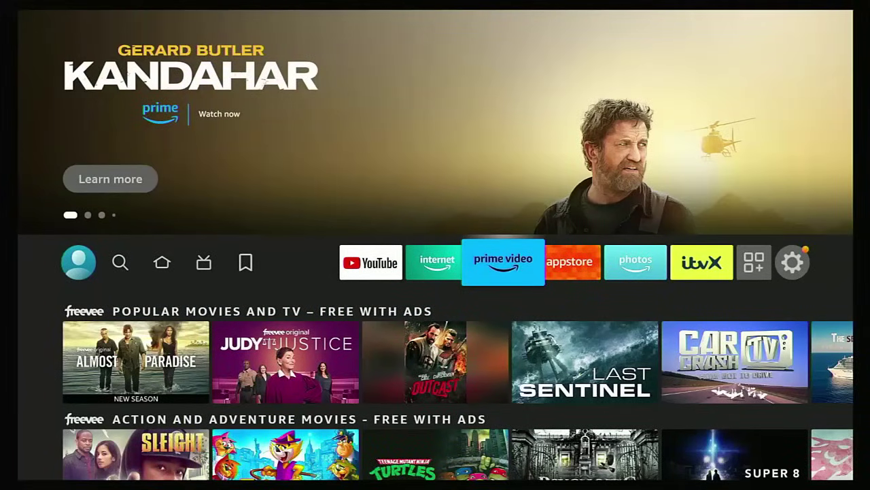
{"action": "key", "text": "Home"}
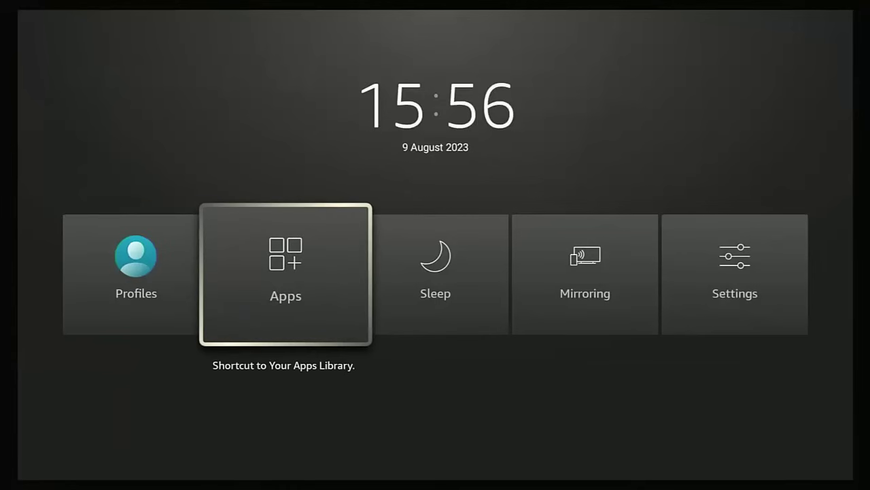
{"action": "key", "text": "Return"}
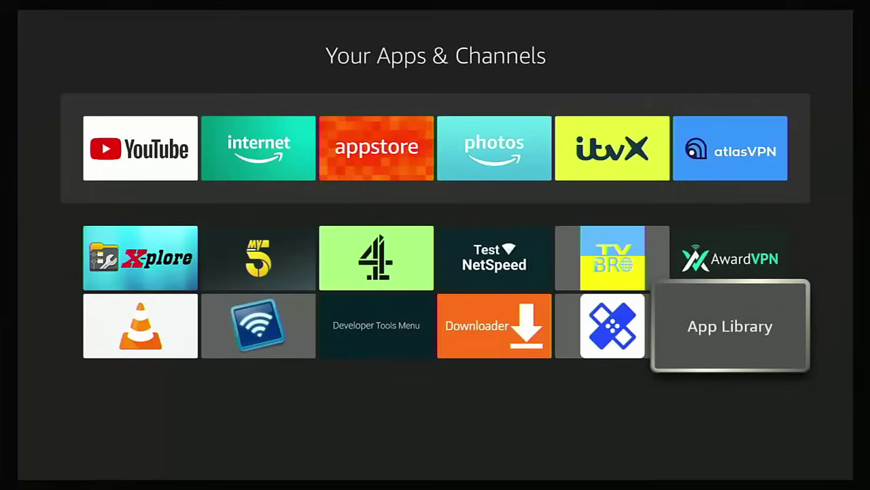
{"action": "key", "text": "Home"}
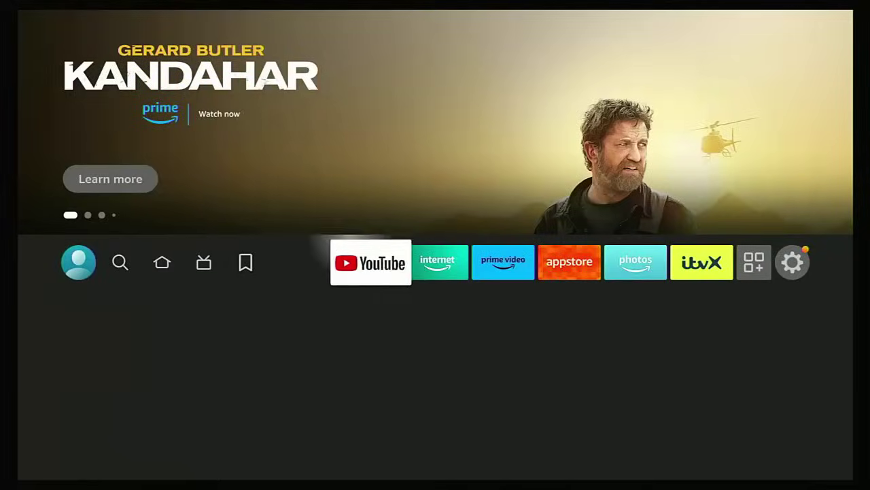
Check the available internal space for Manage Installed Applications in the Applications settings
{"action": "key", "text": "Right"}
{"action": "key", "text": "Right"}
{"action": "key", "text": "Right"}
{"action": "key", "text": "Right"}
{"action": "key", "text": "Right"}
{"action": "key", "text": "Right"}
{"action": "key", "text": "Right"}
{"action": "key", "text": "Down"}
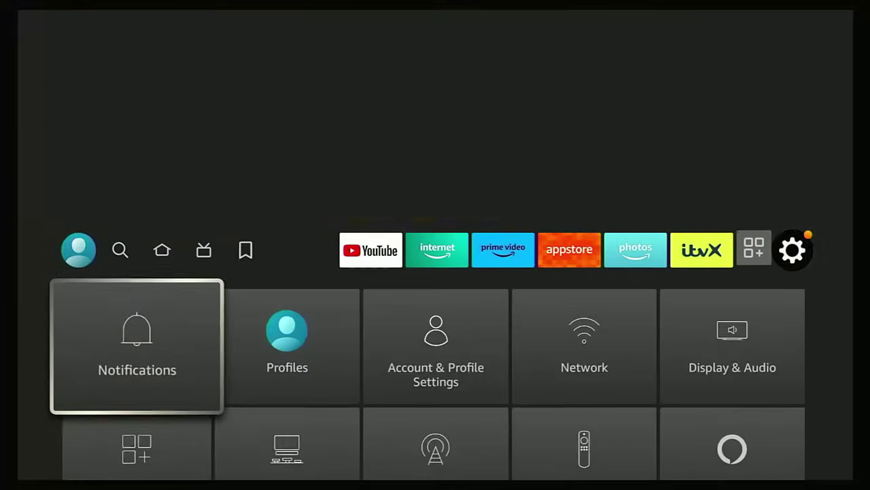
{"action": "key", "text": "Down"}
{"action": "key", "text": "Return"}
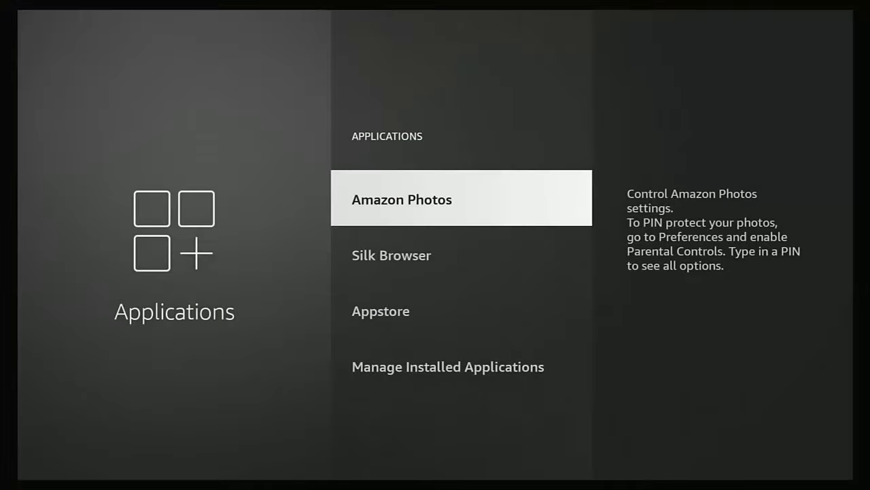
{"action": "key", "text": "Down"}
{"action": "key", "text": "Down"}
{"action": "key", "text": "Down"}
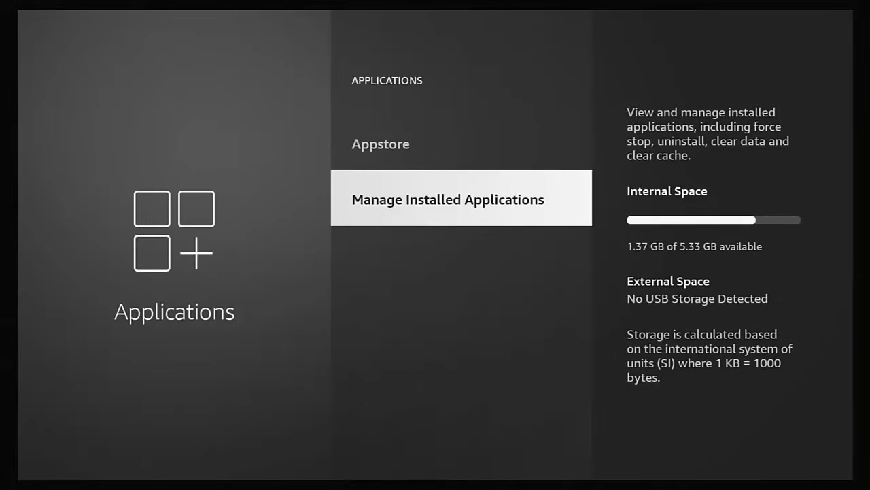
Examine the Manage Installed Applications list from Downloads through OpenVPN Connect for the disabled apps
{"action": "key", "text": "Return"}
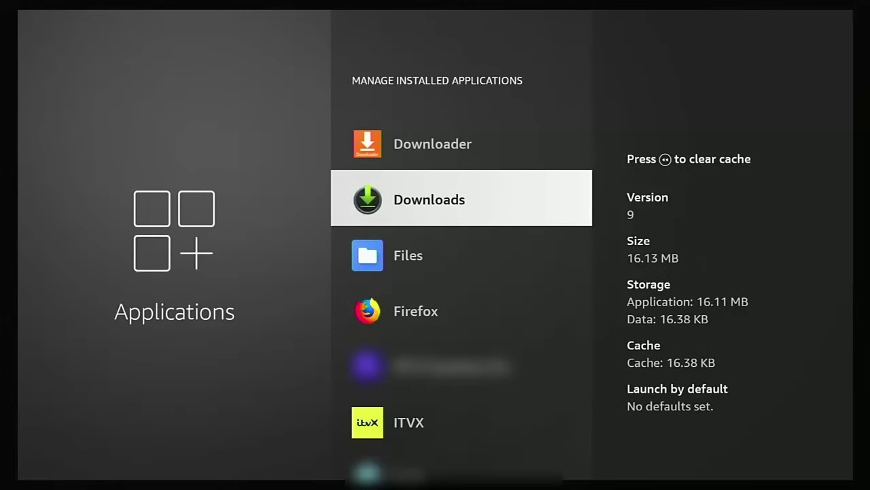
{"action": "key", "text": "Down"}
{"action": "key", "text": "Down"}
{"action": "key", "text": "Down"}
{"action": "key", "text": "Down"}
{"action": "key", "text": "Down"}
{"action": "key", "text": "Down"}
{"action": "key", "text": "Down"}
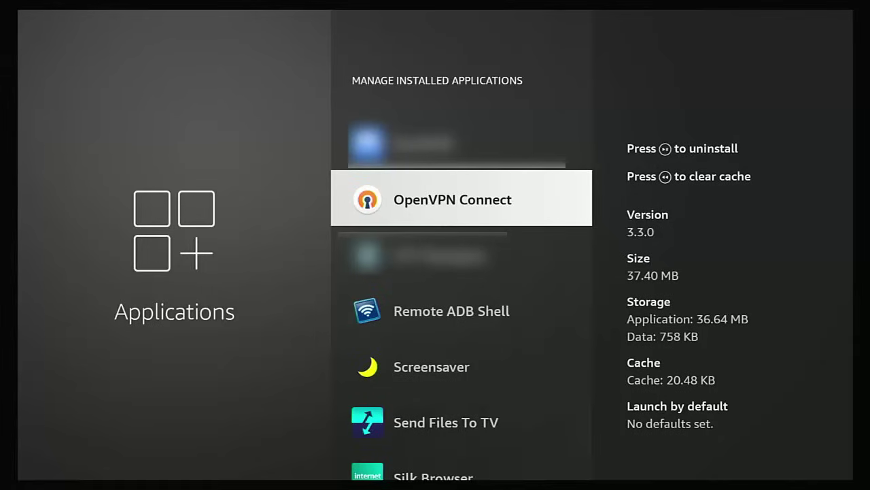
Return to the home screen and open Debloat Toolbox from the recently used apps
{"action": "key", "text": "Home"}
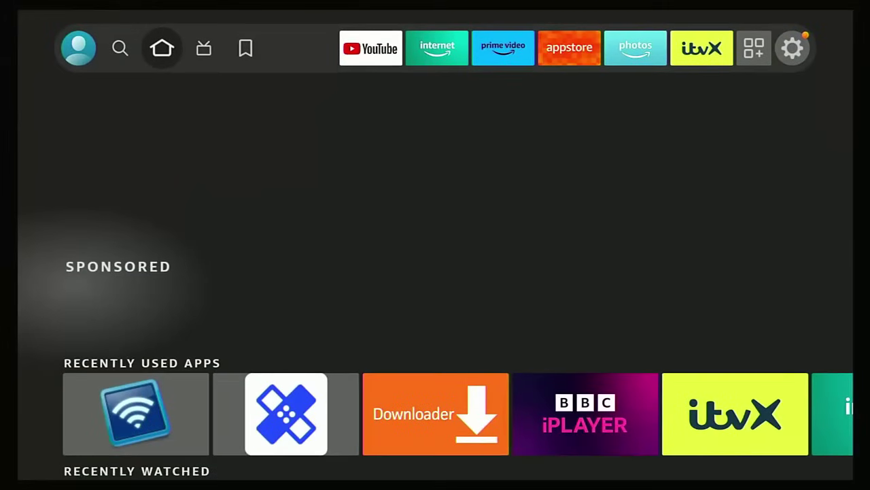
{"action": "key", "text": "Down"}
{"action": "key", "text": "Right"}
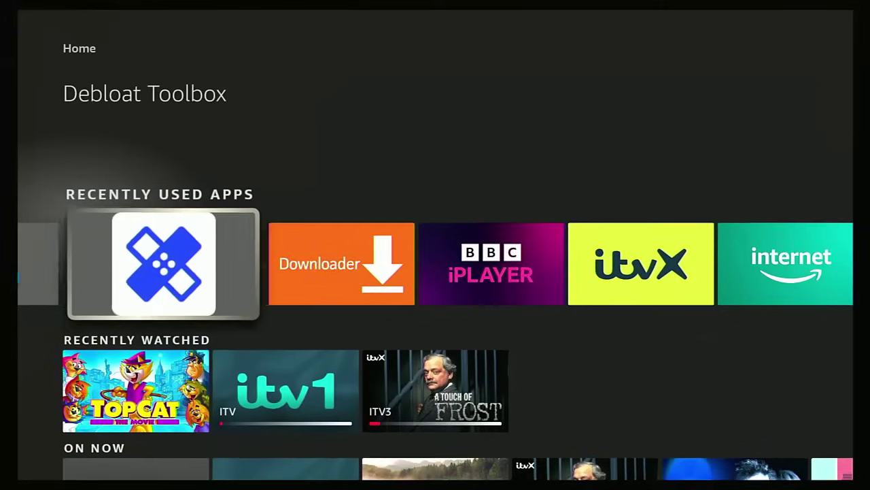
{"action": "key", "text": "Return"}
{"action": "key", "text": "Down"}
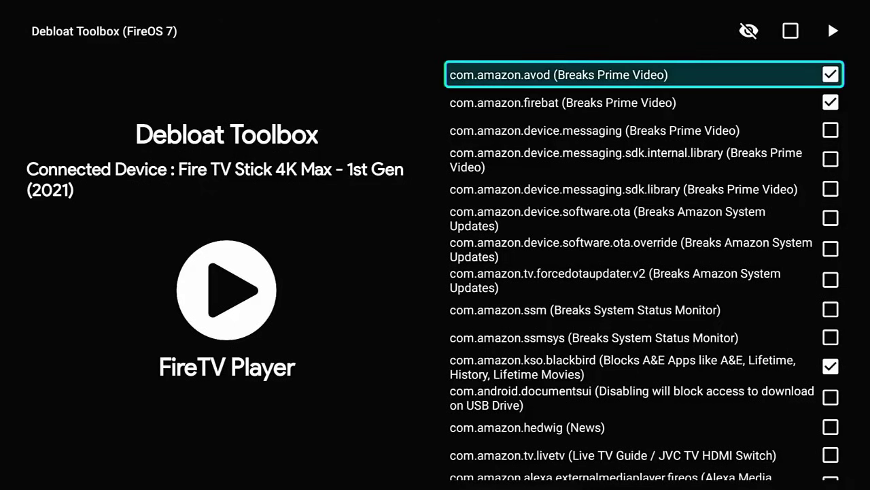
Unmark the Prime Video packages com.amazon.avod and com.amazon.firebat in the package list
{"action": "key", "text": "Return"}
{"action": "key", "text": "Down"}
{"action": "key", "text": "Return"}
Unmark the com.amazon.kso.blackbird package that blocks the A&E apps
{"action": "key", "text": "Down"}
{"action": "key", "text": "Down"}
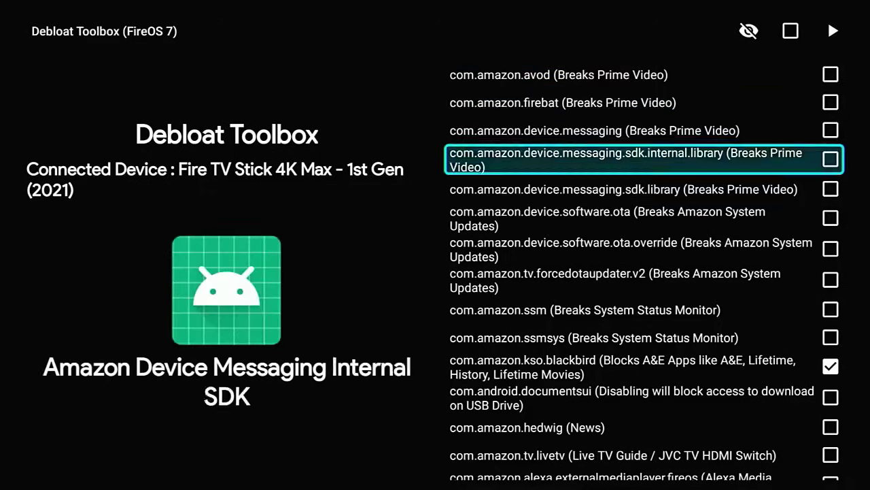
{"action": "key", "text": "Down"}
{"action": "key", "text": "Down"}
{"action": "key", "text": "Down"}
{"action": "key", "text": "Down"}
{"action": "key", "text": "Down"}
{"action": "key", "text": "Down"}
{"action": "key", "text": "Down"}
{"action": "key", "text": "Down"}
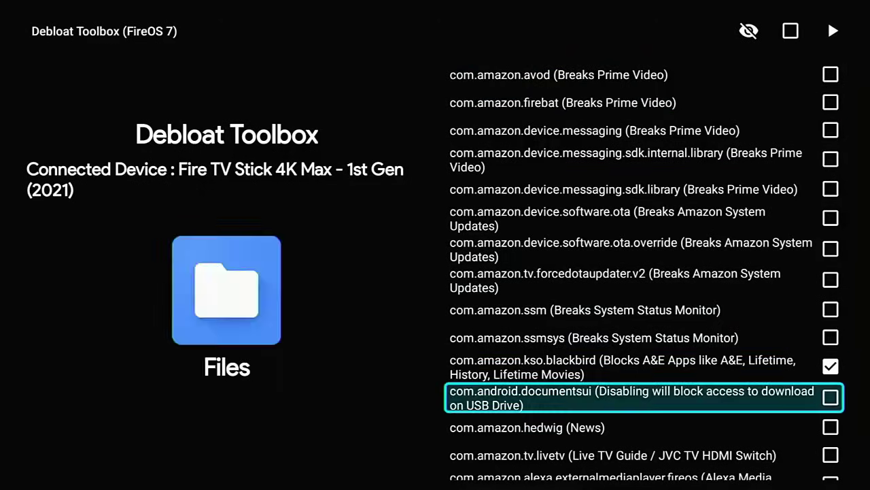
{"action": "key", "text": "Up"}
{"action": "key", "text": "Return"}
Unmark the com.amazon.imdb.tv.android.app package (IMDB App stub)
{"action": "key", "text": "Down"}
{"action": "key", "text": "Down"}
{"action": "key", "text": "Down"}
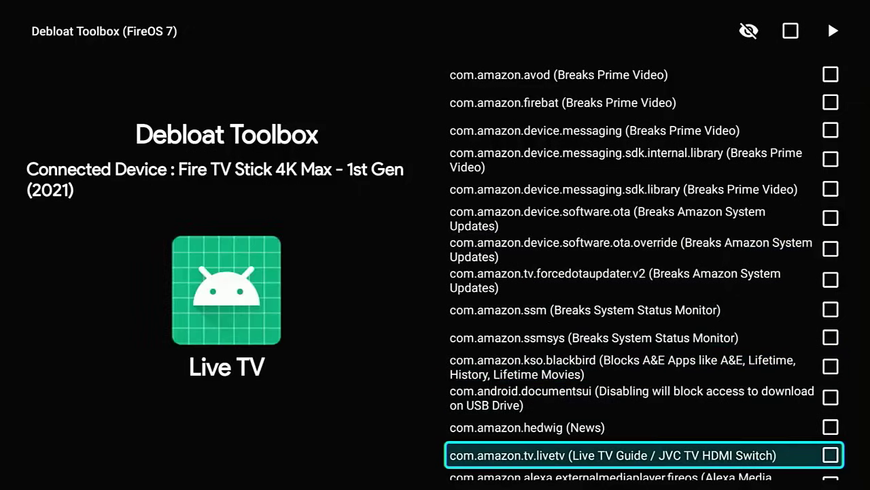
{"action": "key", "text": "Down"}
{"action": "key", "text": "Down"}
{"action": "key", "text": "Down"}
{"action": "key", "text": "Down"}
{"action": "key", "text": "Down"}
{"action": "key", "text": "Down"}
{"action": "key", "text": "Down"}
{"action": "key", "text": "Down"}
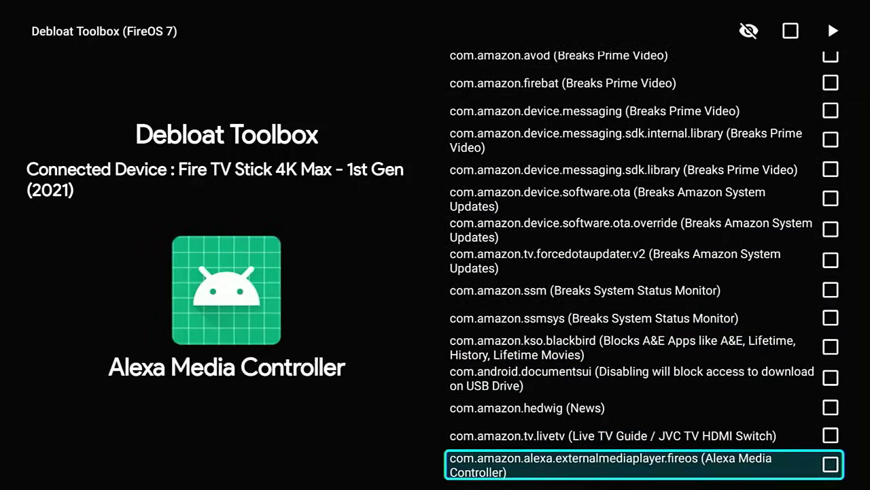
{"action": "key", "text": "Down"}
{"action": "key", "text": "Up"}
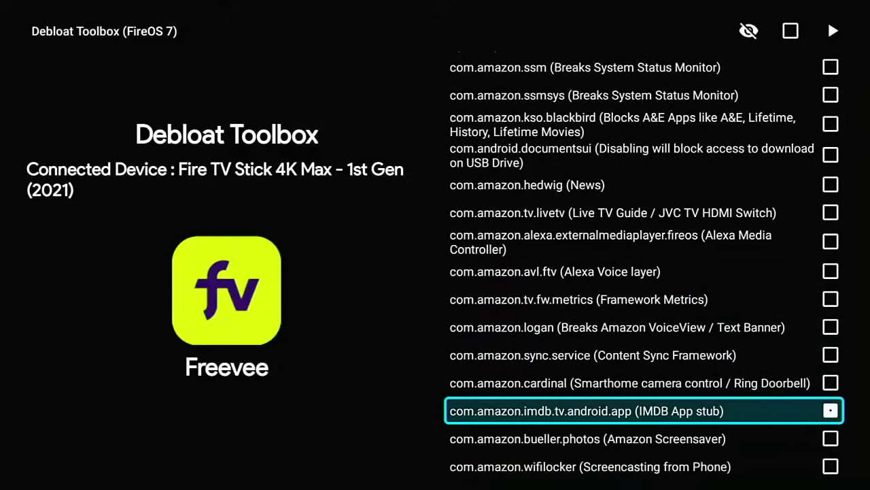
{"action": "key", "text": "Return"}
Examine the remaining packages after com.amazon.imdb.tv.android.app for any that are still marked
{"action": "key", "text": "Down"}
{"action": "key", "text": "Down"}
{"action": "key", "text": "Down"}
{"action": "key", "text": "Down"}
{"action": "key", "text": "Down"}
{"action": "key", "text": "Down"}
{"action": "key", "text": "Down"}
{"action": "key", "text": "Down"}
{"action": "key", "text": "Down"}
{"action": "key", "text": "Down"}
{"action": "key", "text": "Down"}
{"action": "key", "text": "Down"}
{"action": "key", "text": "Down"}
{"action": "key", "text": "Down"}
{"action": "key", "text": "Down"}
{"action": "key", "text": "Down"}
{"action": "key", "text": "Down"}
{"action": "key", "text": "Down"}
{"action": "key", "text": "Down"}
{"action": "key", "text": "Down"}
{"action": "key", "text": "Down"}
{"action": "key", "text": "Down"}
{"action": "key", "text": "Down"}
{"action": "key", "text": "Down"}
{"action": "key", "text": "Down"}
{"action": "key", "text": "Down"}
{"action": "key", "text": "Down"}
{"action": "key", "text": "Down"}
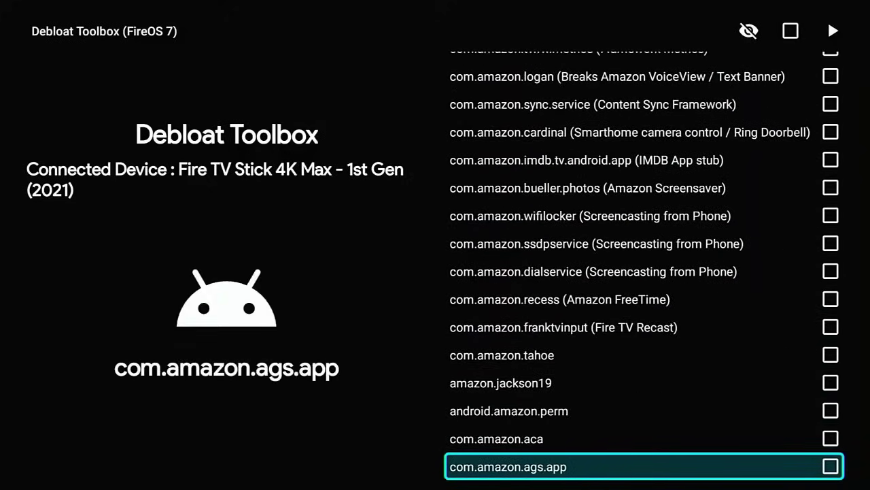
{"action": "key", "text": "Up"}
{"action": "key", "text": "Up"}
{"action": "key", "text": "Up"}
{"action": "key", "text": "Up"}
{"action": "key", "text": "Up"}
{"action": "key", "text": "Up"}
{"action": "key", "text": "Up"}
{"action": "key", "text": "Up"}
{"action": "key", "text": "Up"}
{"action": "key", "text": "Up"}
{"action": "key", "text": "Up"}
{"action": "key", "text": "Up"}
{"action": "key", "text": "Up"}
{"action": "key", "text": "Up"}
{"action": "key", "text": "Up"}
{"action": "key", "text": "Up"}
{"action": "key", "text": "Up"}
{"action": "key", "text": "Up"}
{"action": "key", "text": "Up"}
{"action": "key", "text": "Up"}
{"action": "key", "text": "Up"}
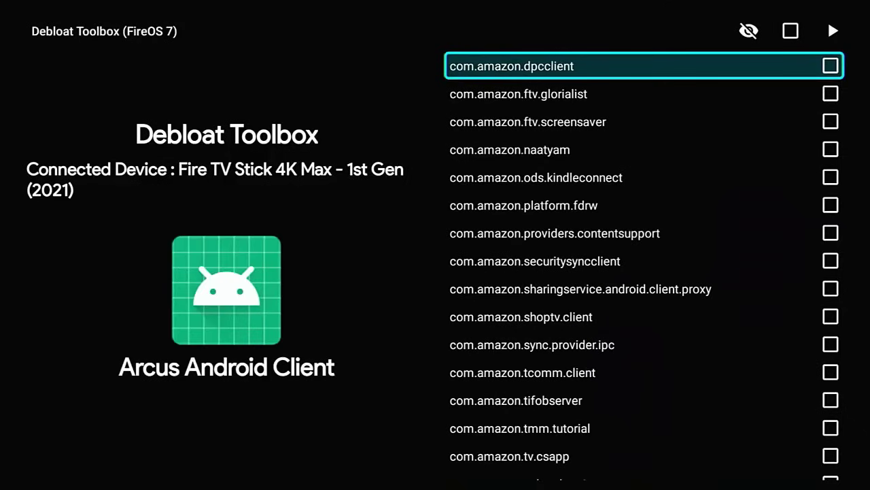
Run the toolbox with the packages unmarked and allow USB debugging with Always allow from this computer enabled
{"action": "key", "text": "Up"}
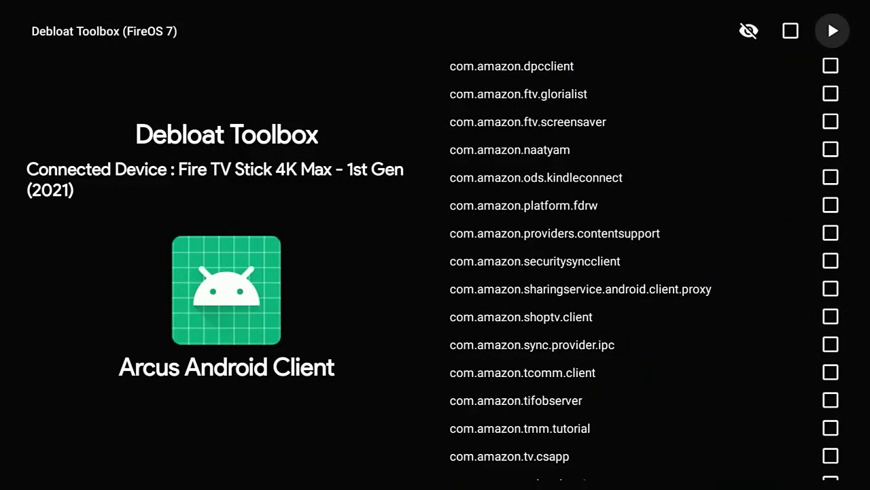
{"action": "key", "text": "Return"}
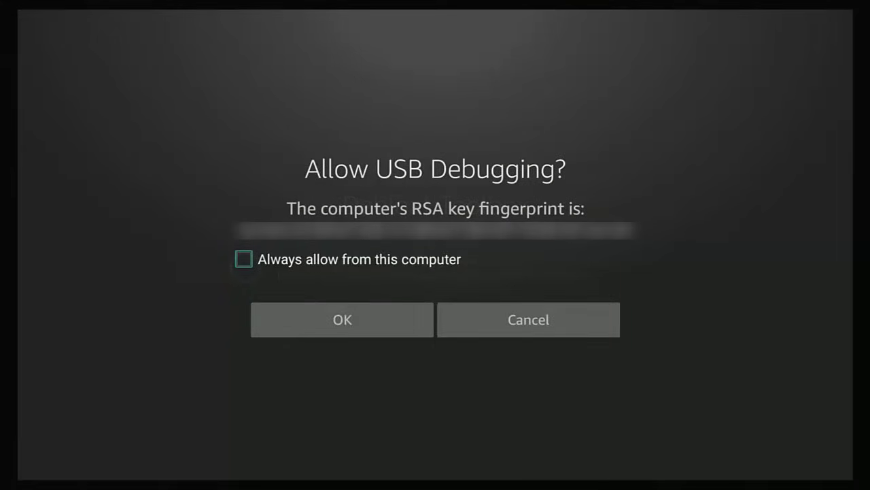
{"action": "key", "text": "Return"}
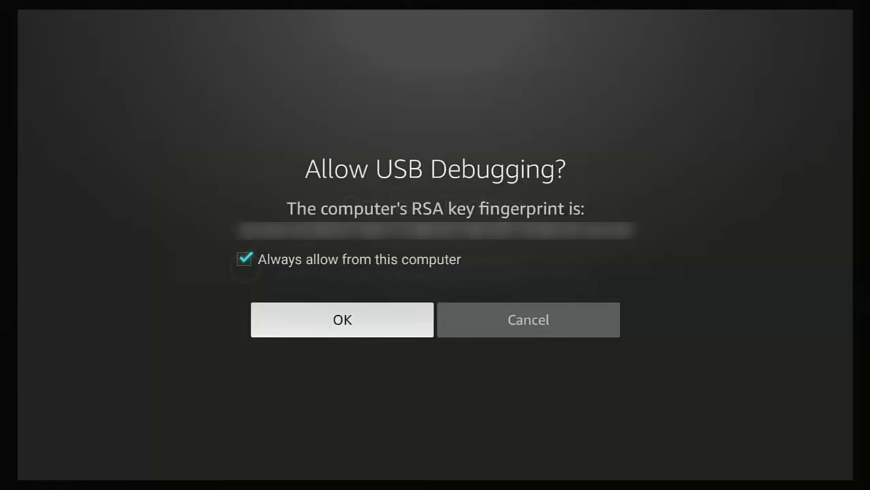
{"action": "key", "text": "Return"}
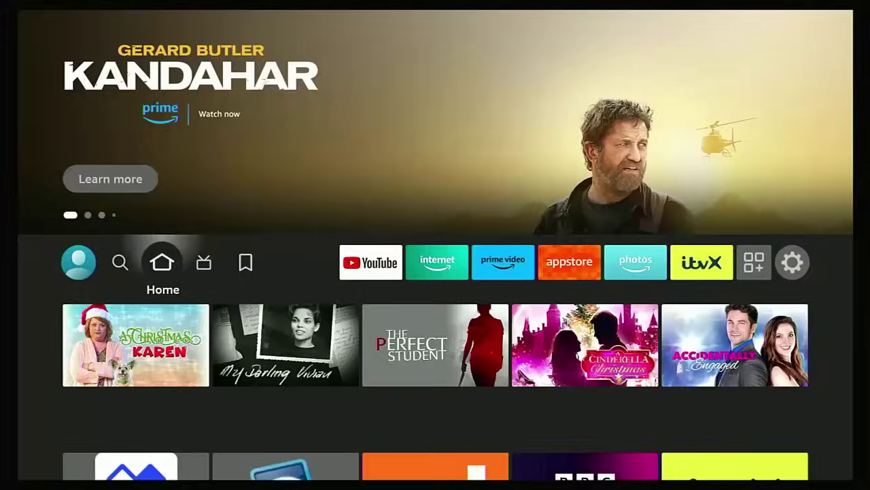
Reopen Debloat Toolbox from the home screen and unmark com.amazon.avod and com.amazon.firebat
{"action": "key", "text": "Down"}
{"action": "key", "text": "Down"}
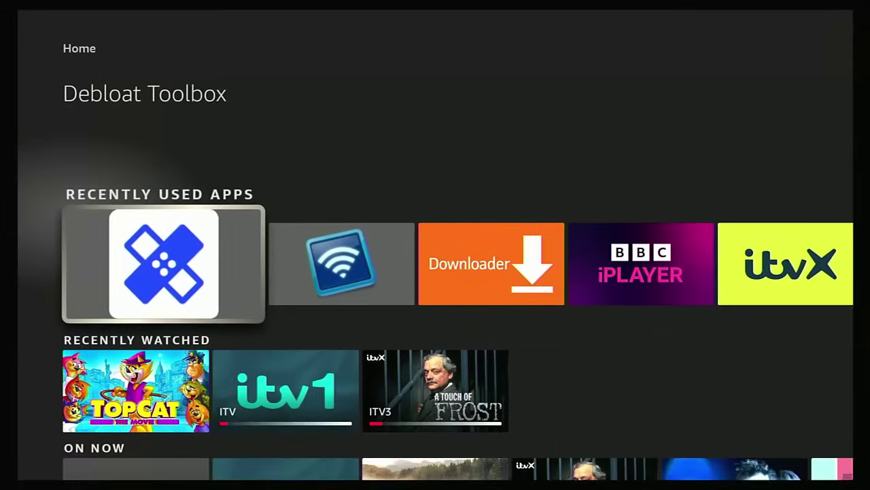
{"action": "key", "text": "Return"}
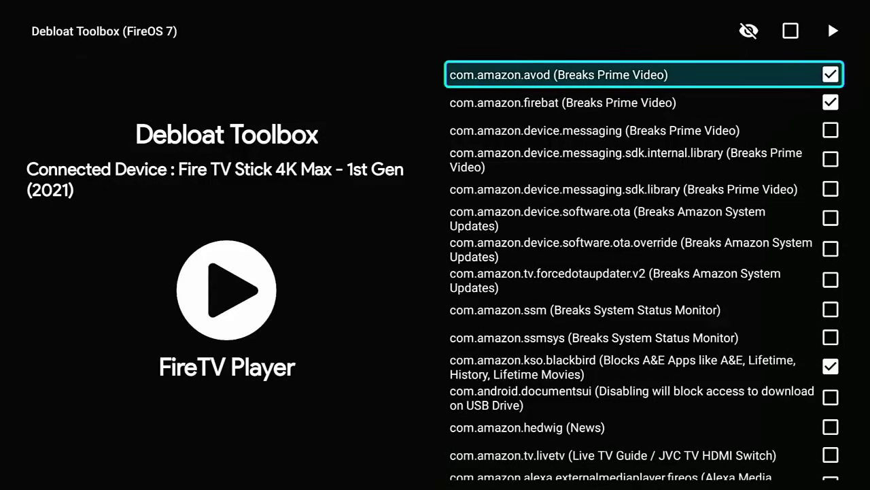
{"action": "key", "text": "Return"}
{"action": "key", "text": "Down"}
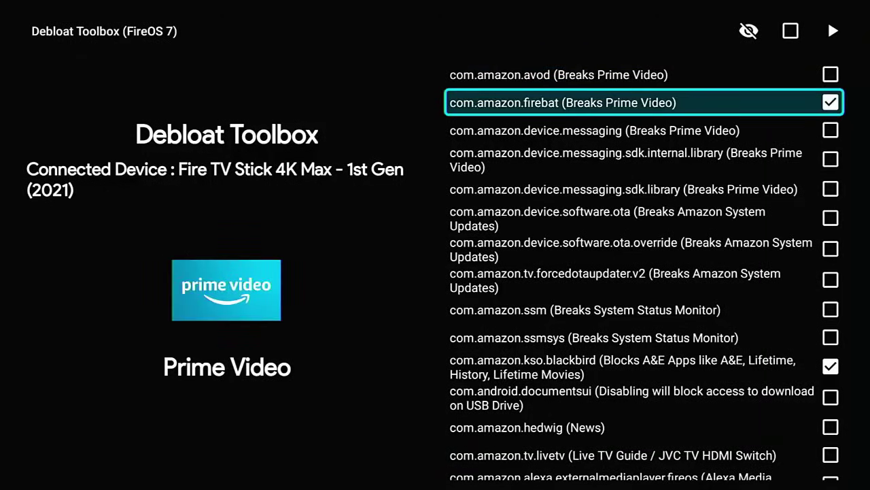
{"action": "key", "text": "Return"}
Clear the mark on the IMDB App stub package, com.amazon.imdb.tv.android.app
{"action": "key", "text": "Down"}
{"action": "key", "text": "Down"}
{"action": "key", "text": "Down"}
{"action": "key", "text": "Down"}
{"action": "key", "text": "Down"}
{"action": "key", "text": "Down"}
{"action": "key", "text": "Down"}
{"action": "key", "text": "Down"}
{"action": "key", "text": "Down"}
{"action": "key", "text": "Down"}
{"action": "key", "text": "Down"}
{"action": "key", "text": "Down"}
{"action": "key", "text": "Down"}
{"action": "key", "text": "Down"}
{"action": "key", "text": "Down"}
{"action": "key", "text": "Down"}
{"action": "key", "text": "Down"}
{"action": "key", "text": "Down"}
{"action": "key", "text": "Down"}
{"action": "key", "text": "Down"}
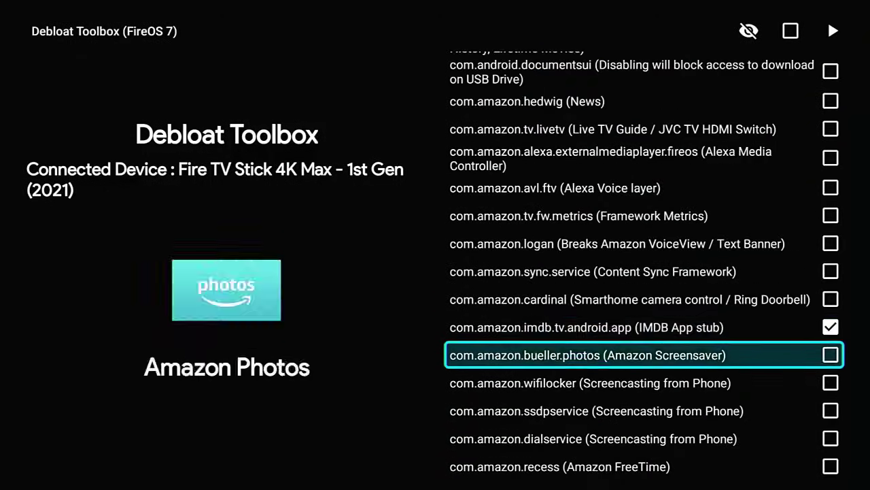
{"action": "key", "text": "Up"}
{"action": "key", "text": "Return"}
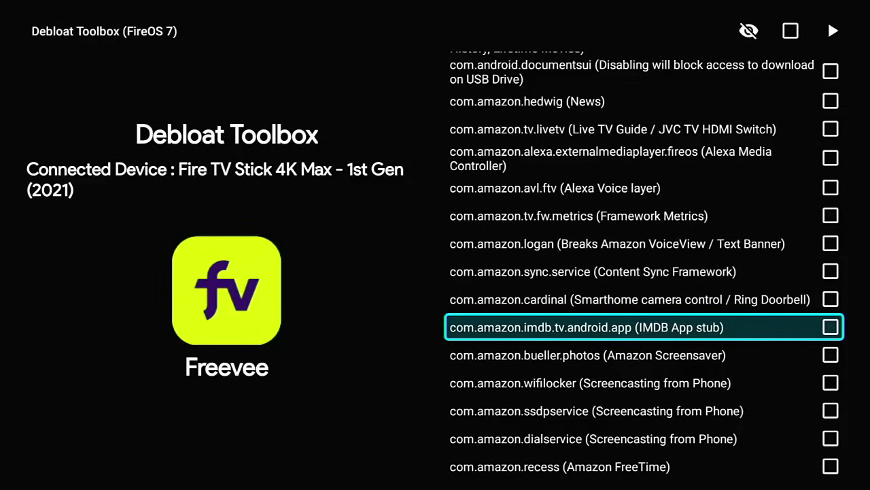
Check the rest of the list through com.imdb.livingroom.firetv for marked packages and run the toolbox with the current selection
{"action": "key", "text": "Down"}
{"action": "key", "text": "Down"}
{"action": "key", "text": "Down"}
{"action": "key", "text": "Down"}
{"action": "key", "text": "Down"}
{"action": "key", "text": "Down"}
{"action": "key", "text": "Down"}
{"action": "key", "text": "Down"}
{"action": "key", "text": "Down"}
{"action": "key", "text": "Down"}
{"action": "key", "text": "Down"}
{"action": "key", "text": "Down"}
{"action": "key", "text": "Down"}
{"action": "key", "text": "Down"}
{"action": "key", "text": "Down"}
{"action": "key", "text": "Down"}
{"action": "key", "text": "Down"}
{"action": "key", "text": "Down"}
{"action": "key", "text": "Down"}
{"action": "key", "text": "Down"}
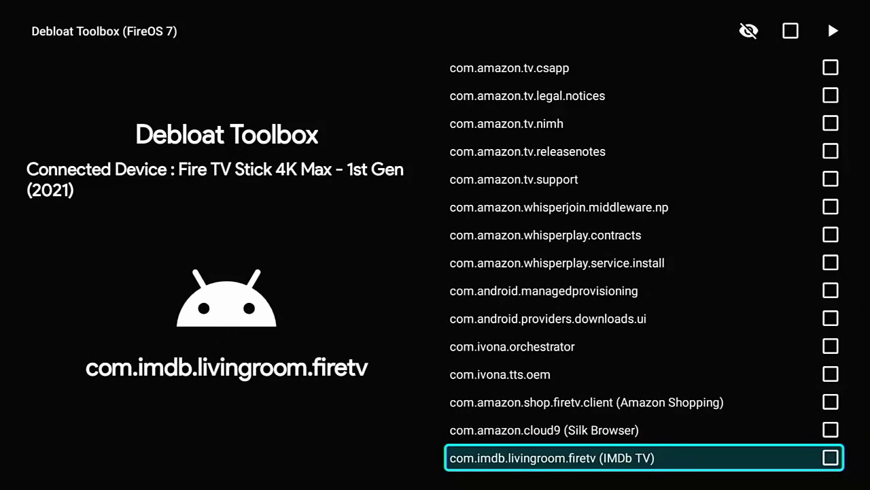
{"action": "key", "text": "Right"}
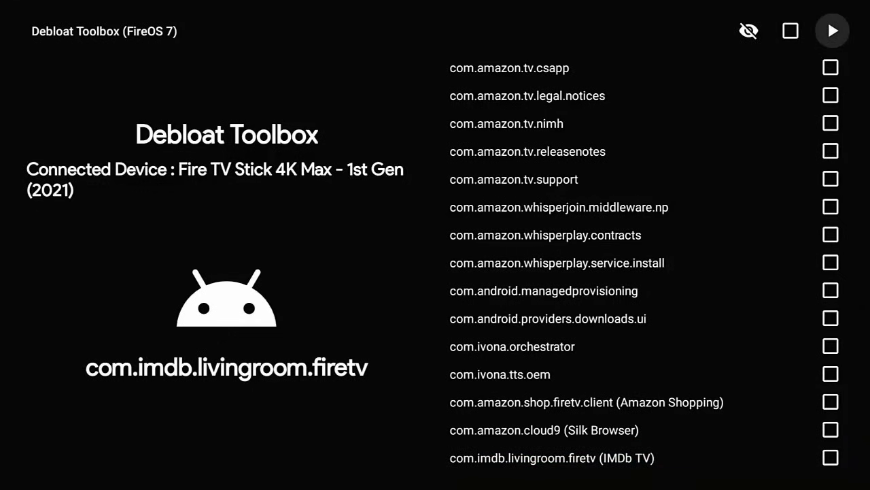
{"action": "key", "text": "Return"}
Review the package list from com.imdb.livingroom.firetv back up to com.amazon.communication.discovery and return to the home screen
{"action": "key", "text": "Left"}
{"action": "key", "text": "Up"}
{"action": "key", "text": "Up"}
{"action": "key", "text": "Up"}
{"action": "key", "text": "Up"}
{"action": "key", "text": "Up"}
{"action": "key", "text": "Up"}
{"action": "key", "text": "Up"}
{"action": "key", "text": "Up"}
{"action": "key", "text": "Up"}
{"action": "key", "text": "Up"}
{"action": "key", "text": "Up"}
{"action": "key", "text": "Up"}
{"action": "key", "text": "Up"}
{"action": "key", "text": "Up"}
{"action": "key", "text": "Up"}
{"action": "key", "text": "Up"}
{"action": "key", "text": "Up"}
{"action": "key", "text": "Up"}
{"action": "key", "text": "Up"}
{"action": "key", "text": "Up"}
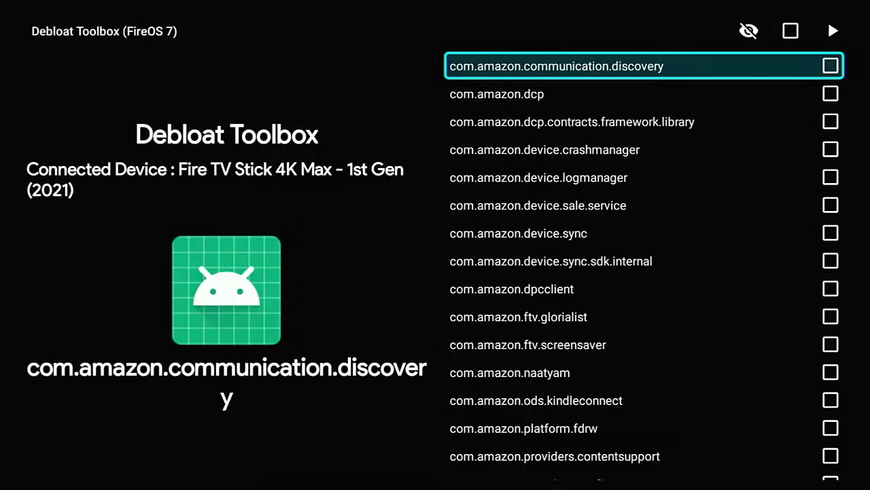
{"action": "key", "text": "Home"}
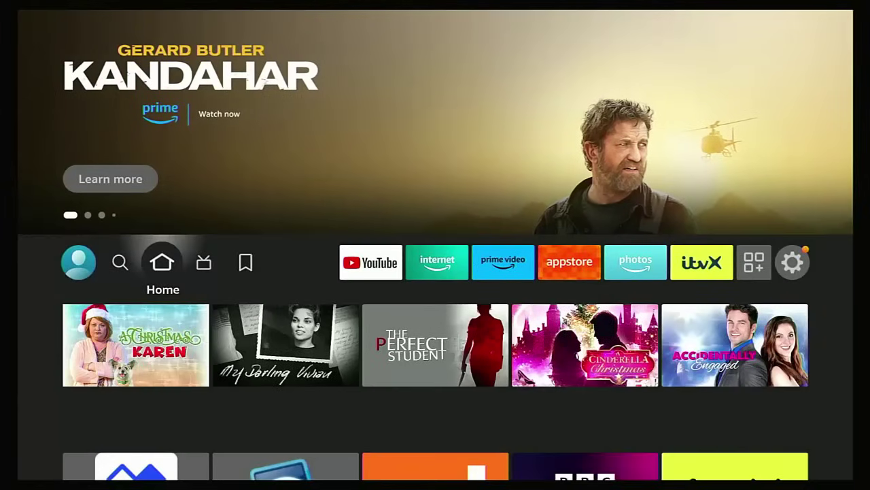
Open Prime Video from the home screen to check that it loads, and return to the home screen
{"action": "key", "text": "Right"}
{"action": "key", "text": "Right"}
{"action": "key", "text": "Right"}
{"action": "key", "text": "Right"}
{"action": "key", "text": "Right"}
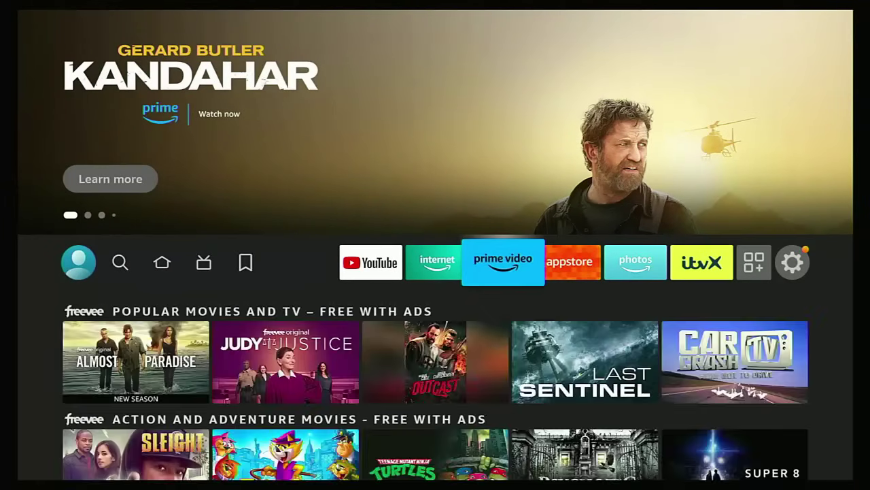
{"action": "key", "text": "Return"}
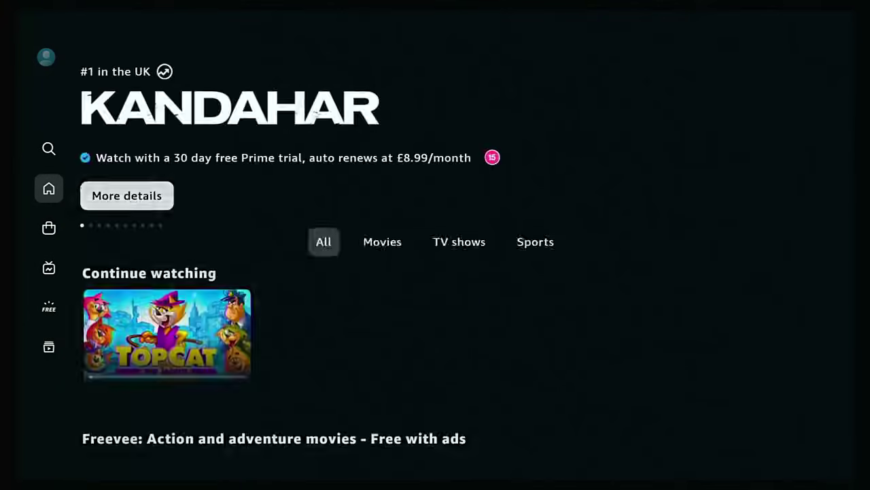
{"action": "key", "text": "Home"}
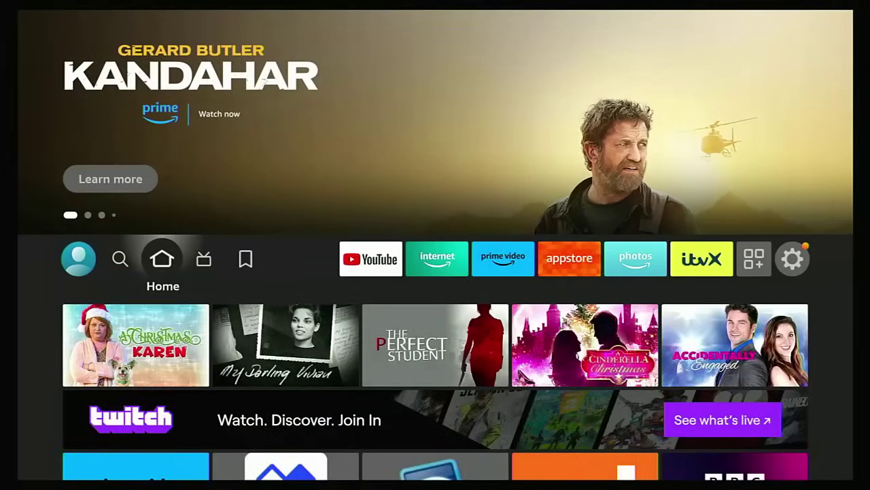
Open Freevee from the full list of apps to check that it loads, and return to the home screen
{"action": "key", "text": "Home"}
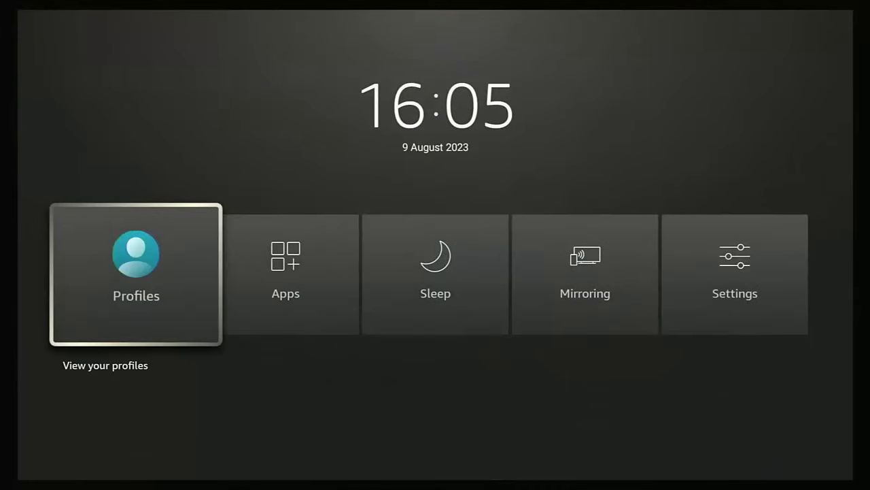
{"action": "key", "text": "Right"}
{"action": "key", "text": "Return"}
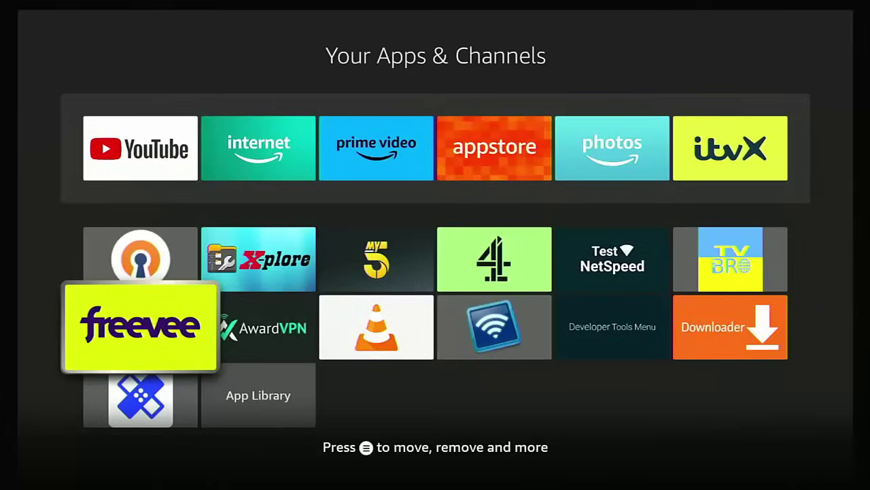
{"action": "key", "text": "Return"}
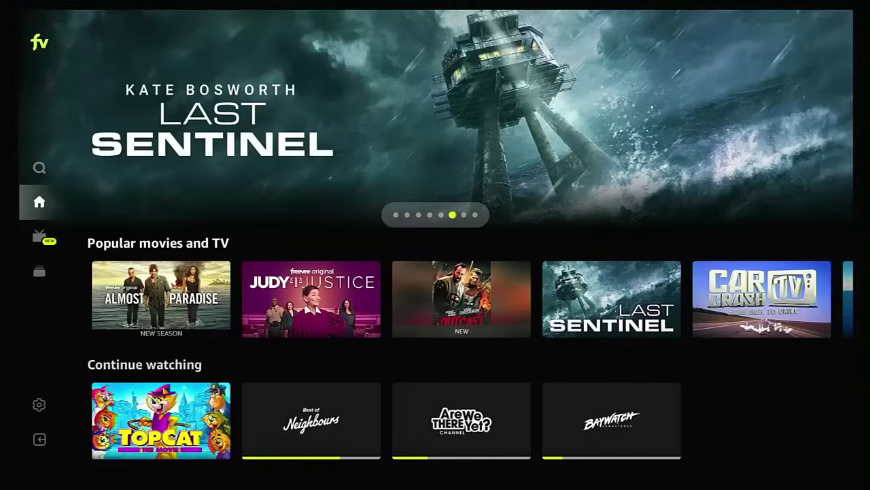
{"action": "key", "text": "Home"}
Locate Debloat Toolbox among the recently used apps on the home screen
{"action": "key", "text": "Down"}
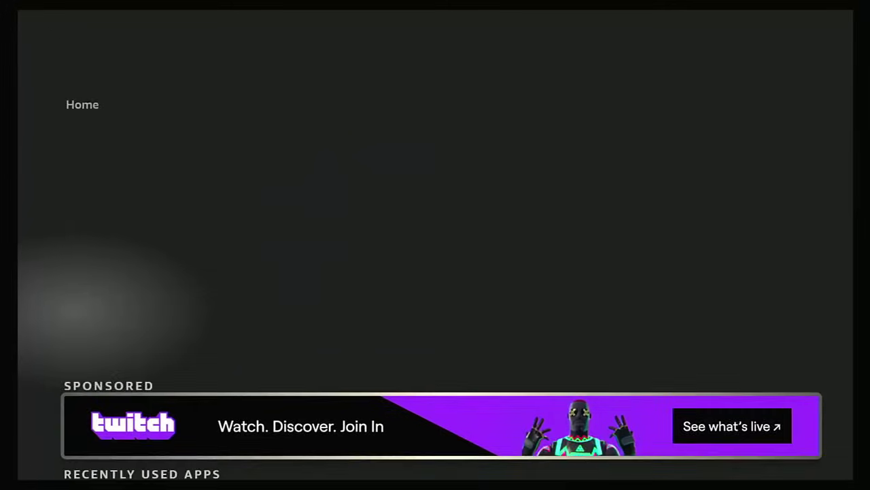
{"action": "key", "text": "Down"}
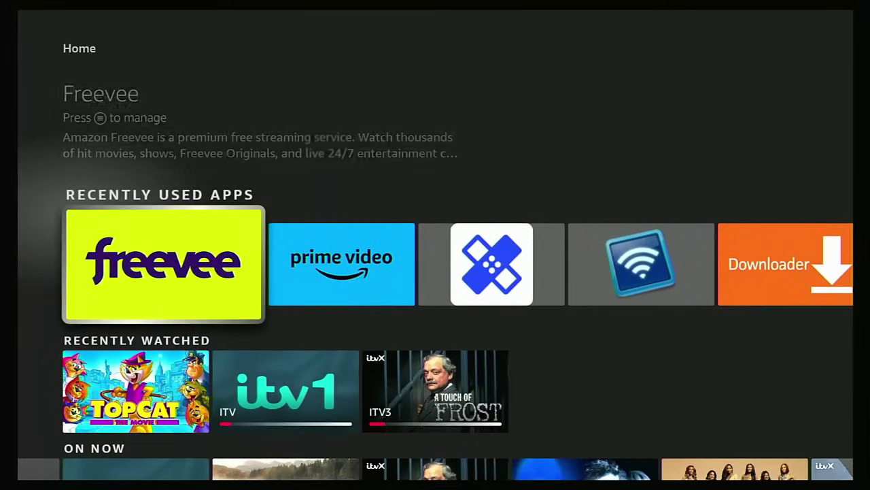
{"action": "key", "text": "Right"}
{"action": "key", "text": "Right"}
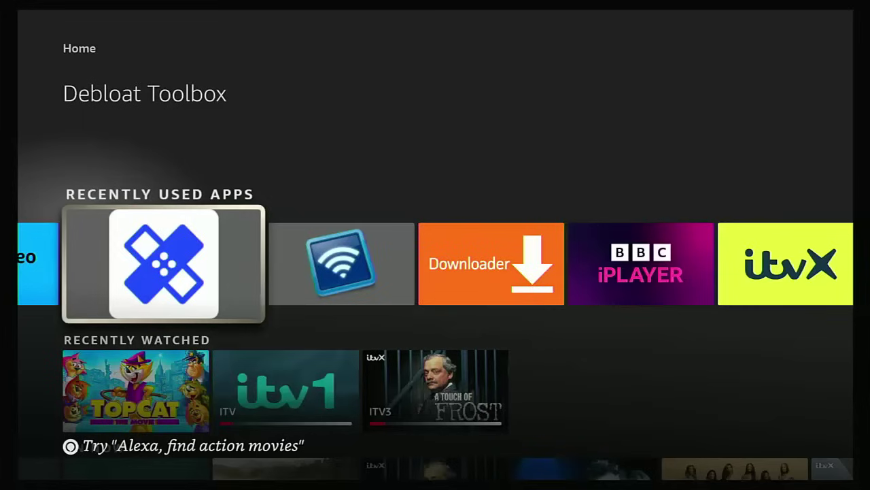
Uninstall Debloat Toolbox from the full list of apps, confirming the removal, and return to the home screen
{"action": "key", "text": "Home"}
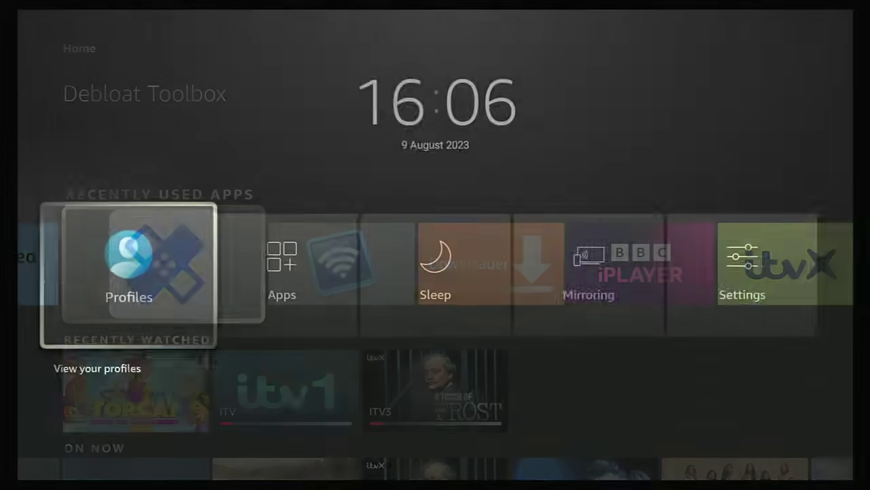
{"action": "key", "text": "Right"}
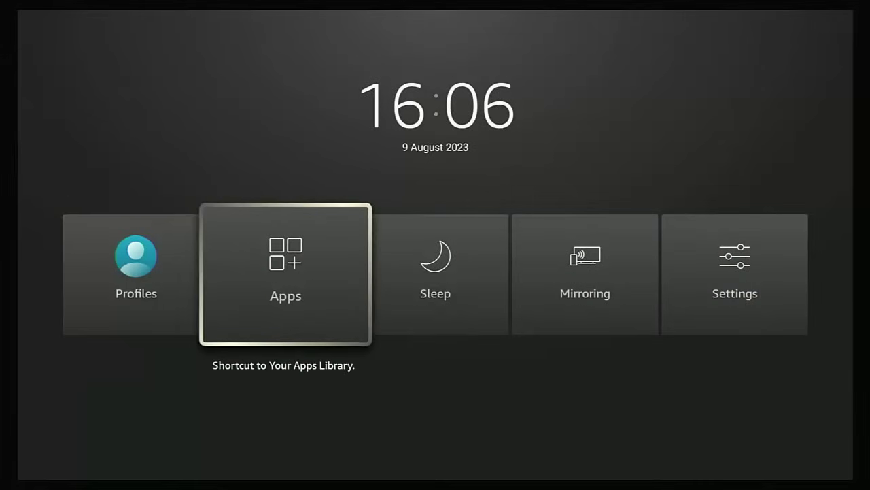
{"action": "key", "text": "Return"}
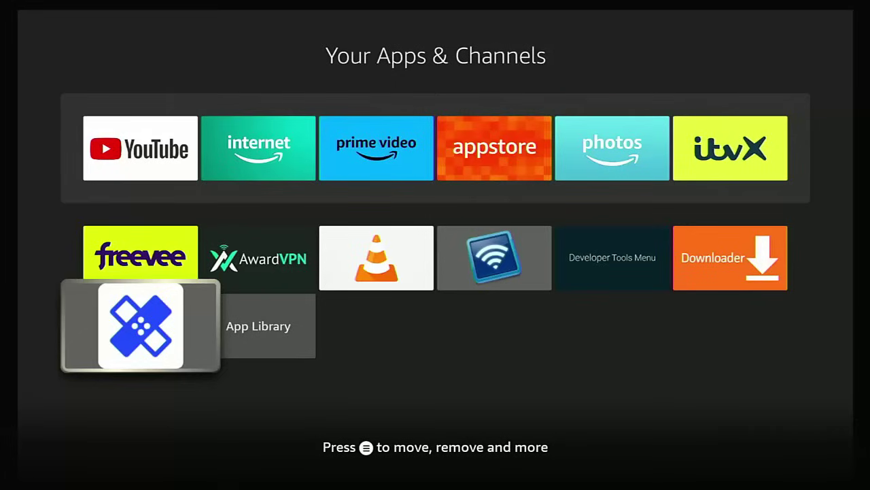
{"action": "key", "text": "Menu"}
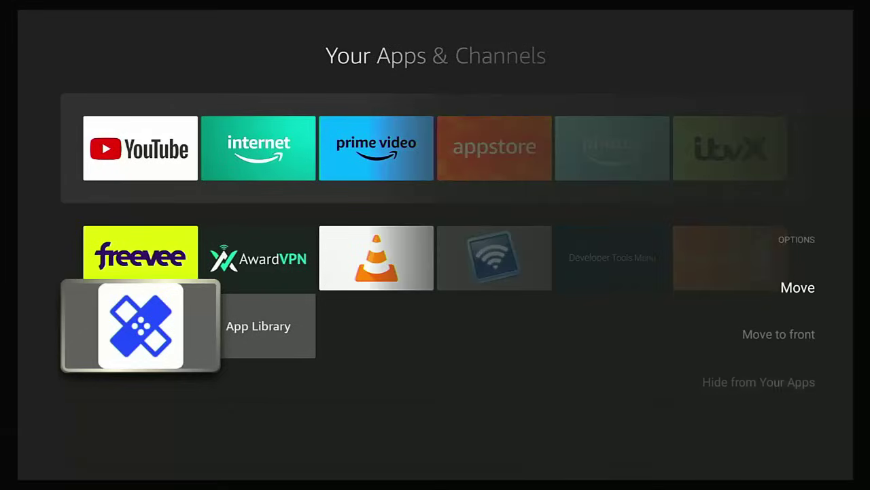
{"action": "key", "text": "Down"}
{"action": "key", "text": "Down"}
{"action": "key", "text": "Down"}
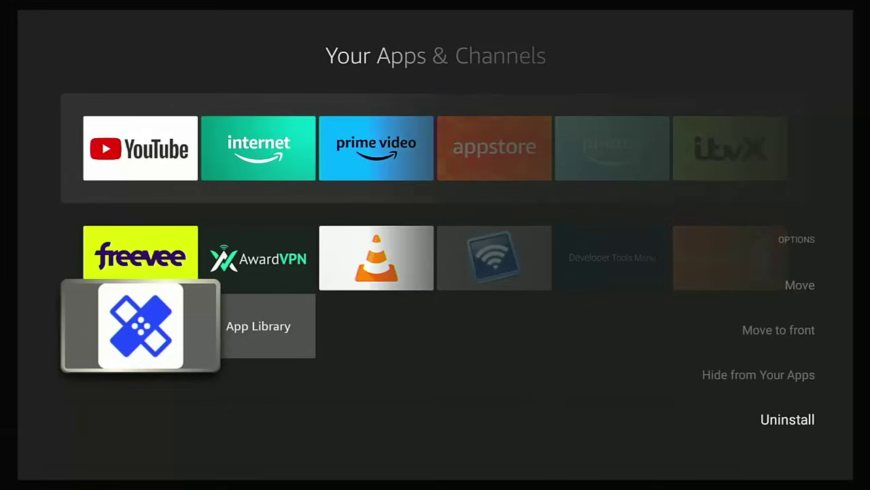
{"action": "key", "text": "Return"}
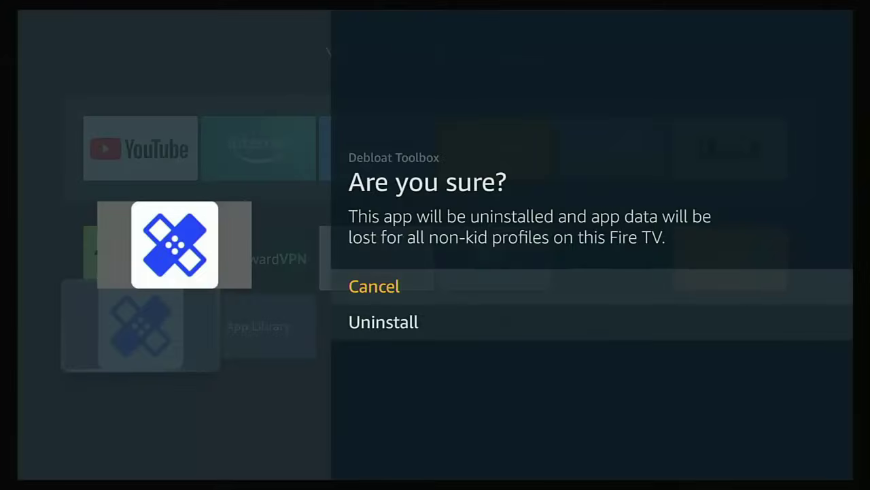
{"action": "key", "text": "Down"}
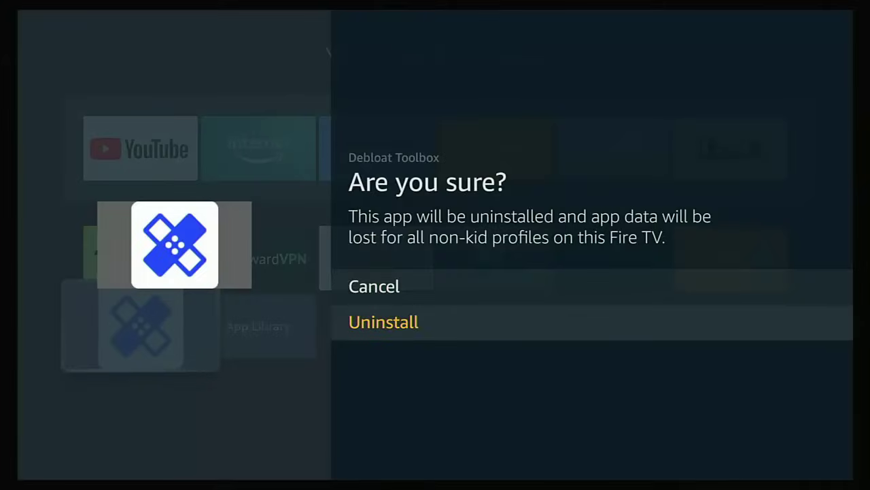
{"action": "key", "text": "Return"}
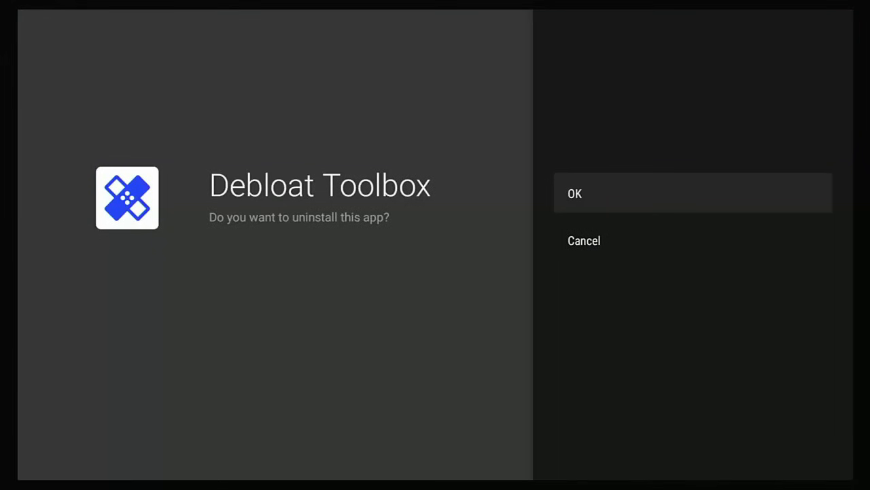
{"action": "key", "text": "Return"}
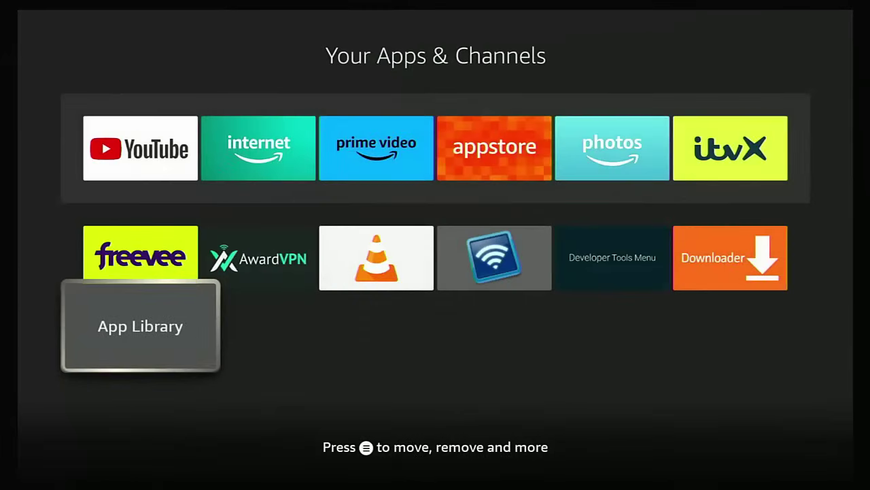
{"action": "key", "text": "Escape"}
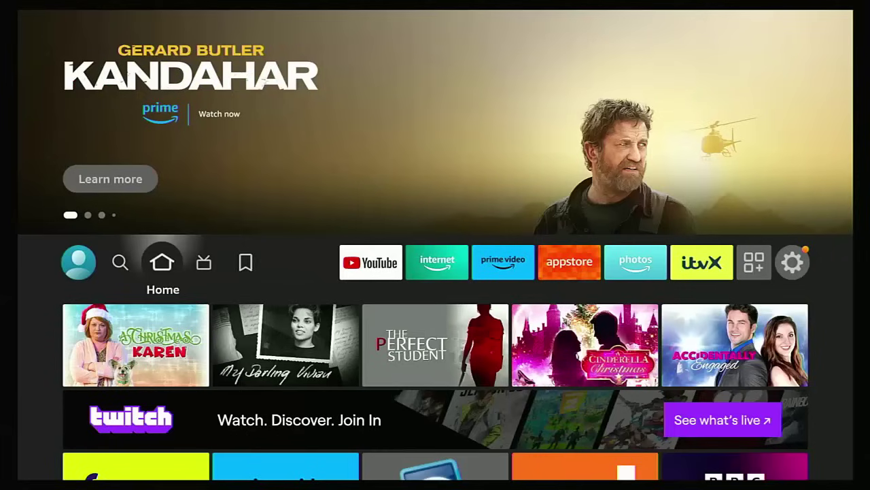